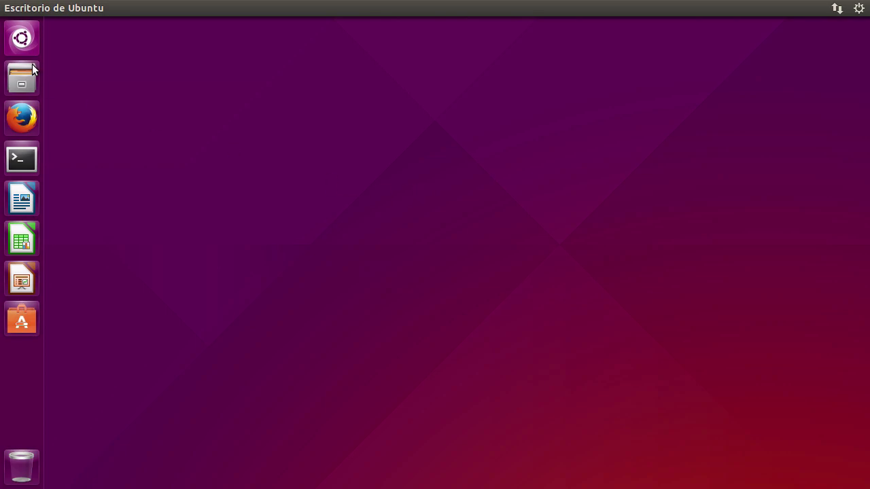
# Open the text editor (Editor de textos) with a blank document, reposition its window, and close it.
pyautogui.press('super')
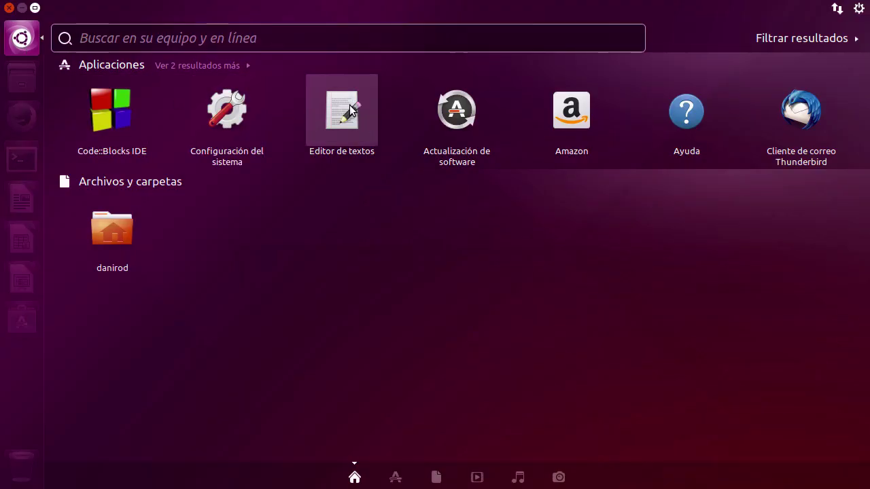
pyautogui.click(351, 110)
pyautogui.moveTo(272, 37); pyautogui.dragTo(410, 81)
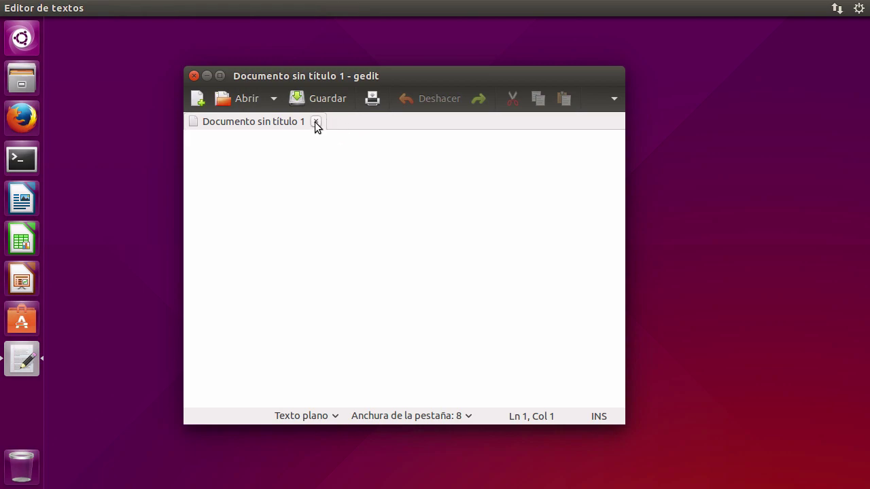
pyautogui.click(194, 77)
# Open a terminal, check that the compiler responds by running gcc without arguments, and close the terminal.
pyautogui.click(22, 158)
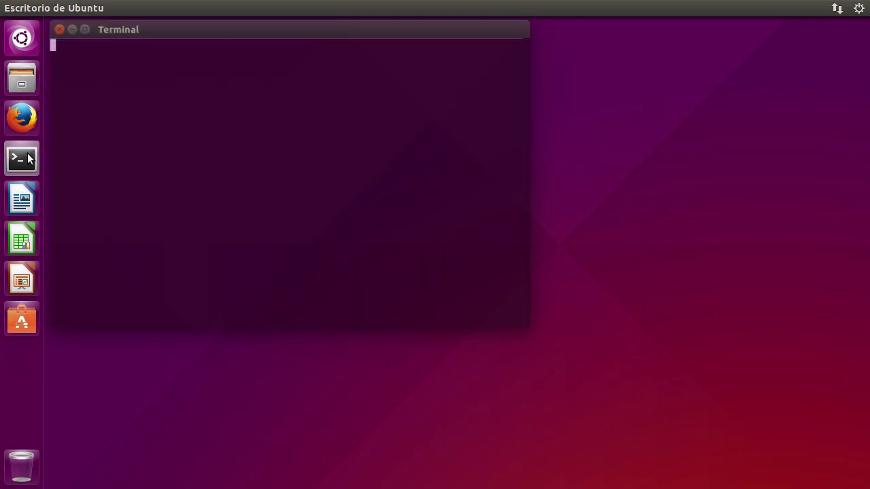
pyautogui.write('gcc')
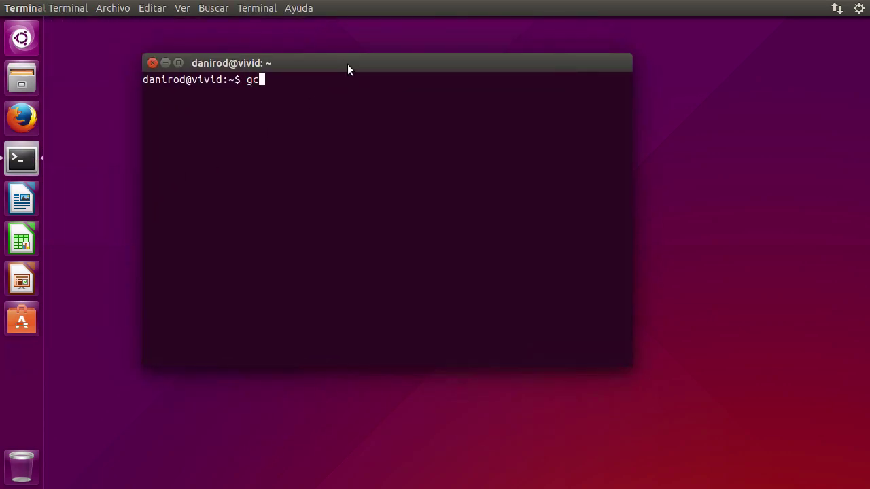
pyautogui.press('Return')
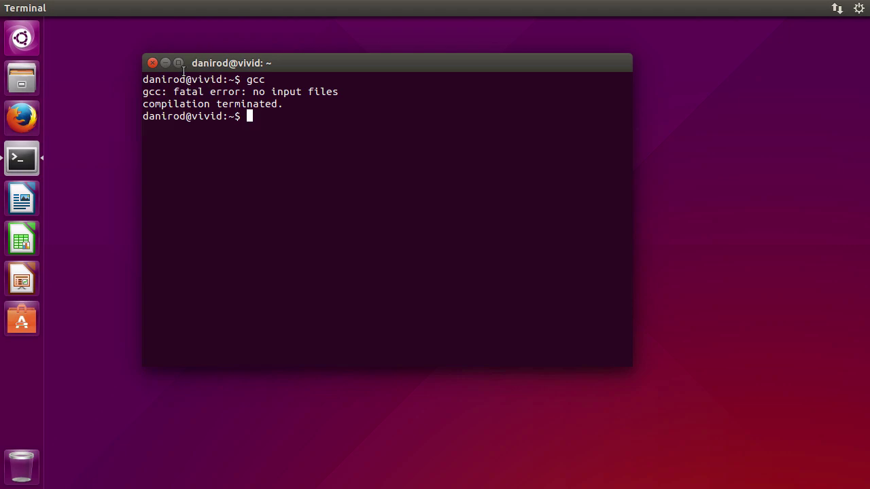
pyautogui.click(153, 61)
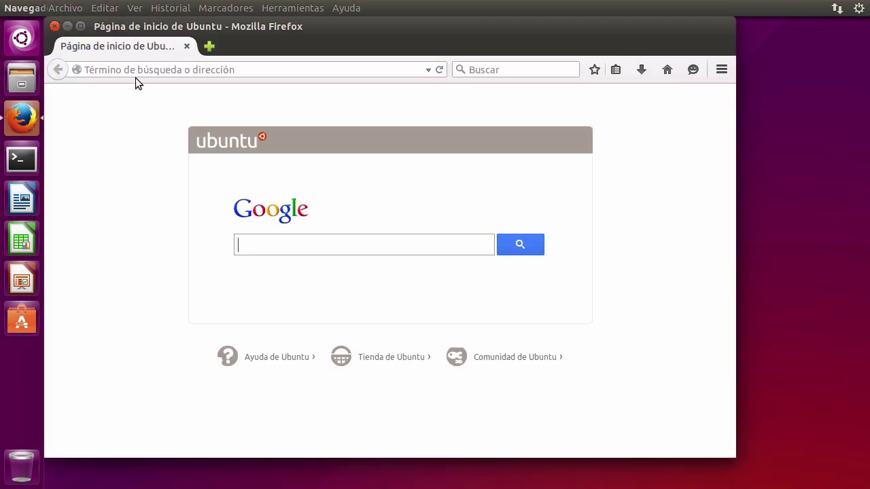
pyautogui.moveTo(265, 29); pyautogui.dragTo(303, 48)
pyautogui.click(295, 89)
pyautogui.write('www.codeblocks.org')
pyautogui.press('Return')
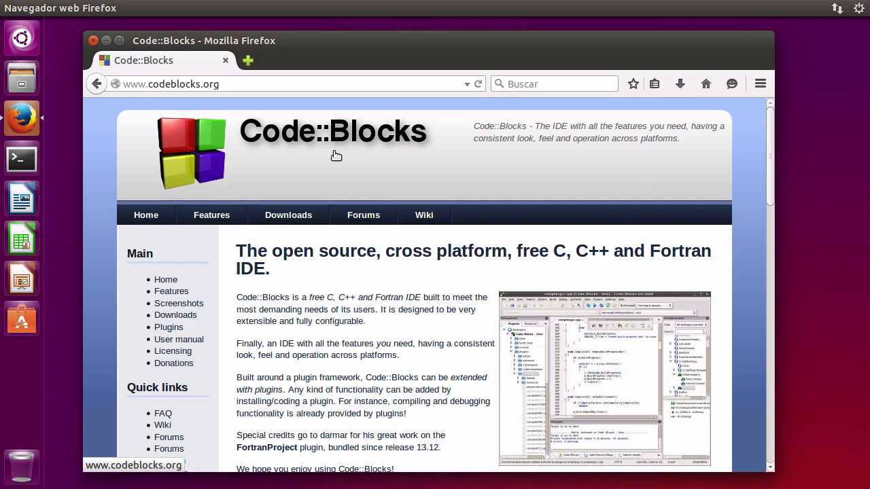
pyautogui.click(306, 216)
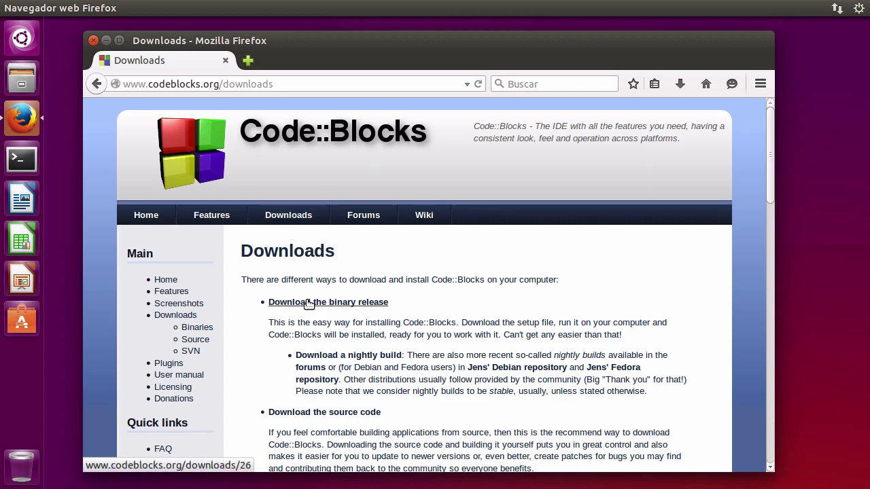
pyautogui.click(365, 303)
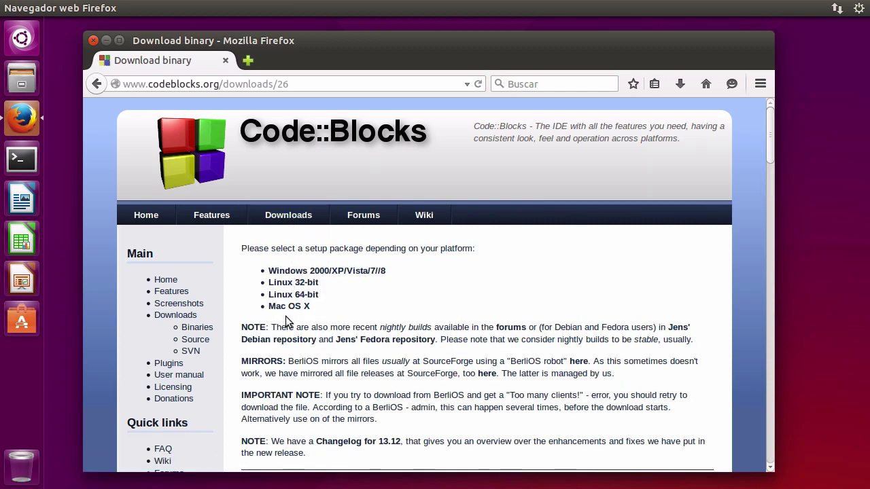
# Examine the Windows installers, highlighting codeblocks-13.12mingw-setup.exe, codeblocks-13.12-setup.exe and the "IF UNSURE" recommendation line.
pyautogui.scroll(-5, 280, 258)
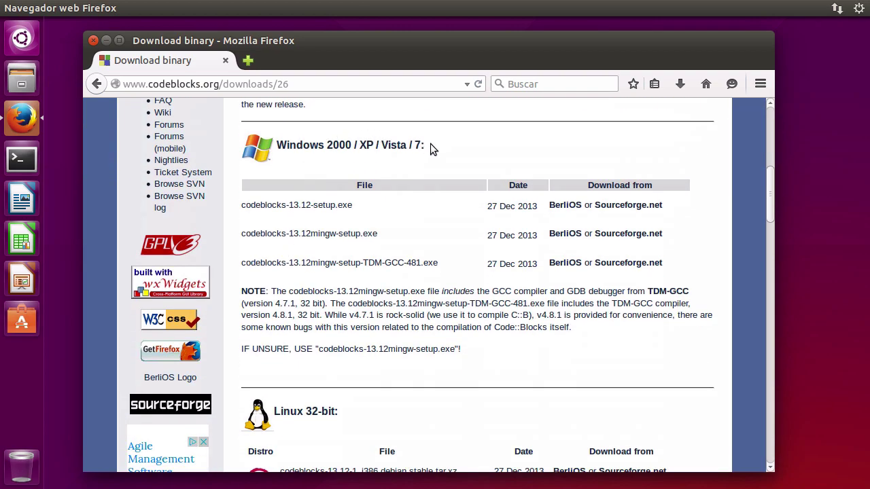
pyautogui.moveTo(241, 235); pyautogui.dragTo(384, 239)
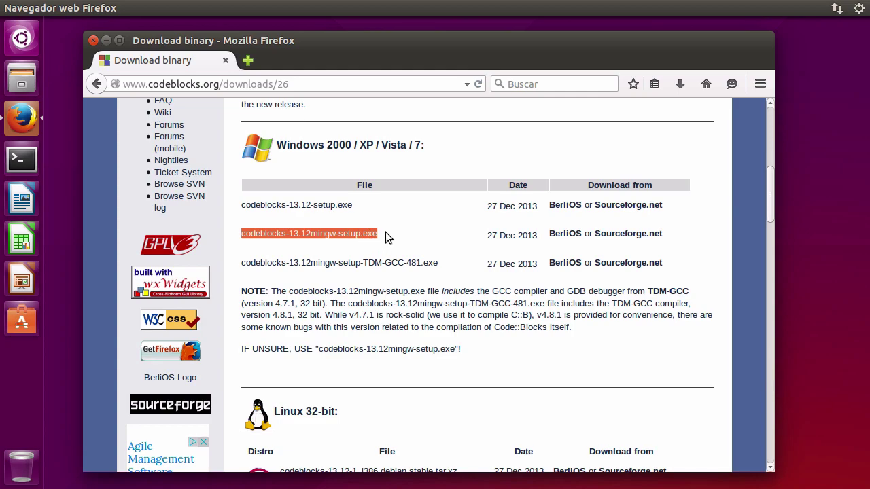
pyautogui.click(385, 233)
pyautogui.moveTo(386, 233); pyautogui.dragTo(340, 208)
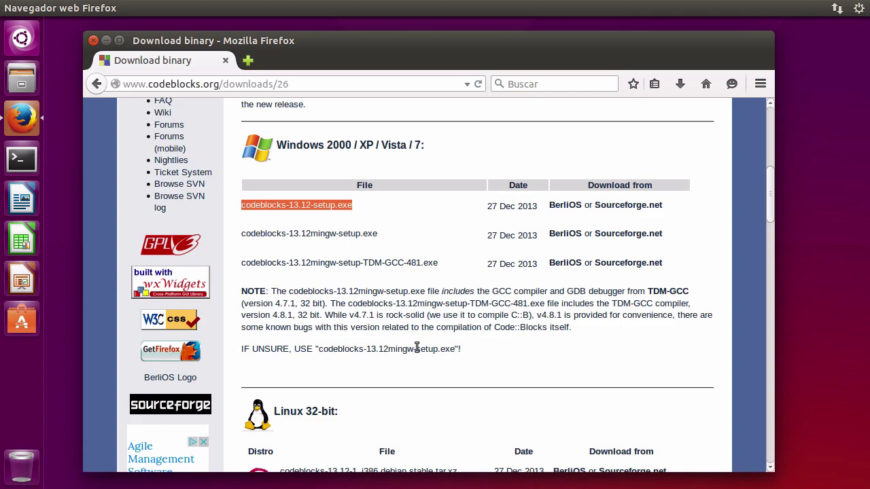
pyautogui.moveTo(486, 351); pyautogui.dragTo(255, 349)
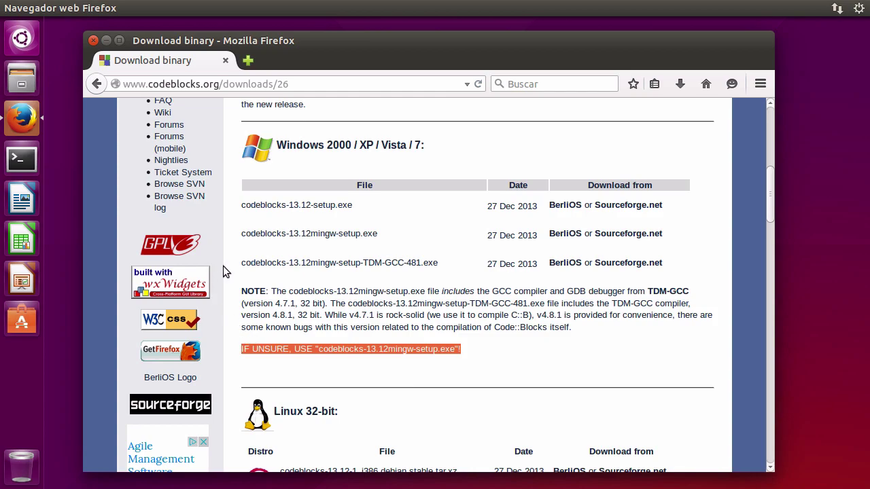
# Look through the Linux 32-bit and Linux 64-bit packages offered for each distribution on the download page.
pyautogui.scroll(-1, 278, 288)
pyautogui.scroll(-5, 279, 288)
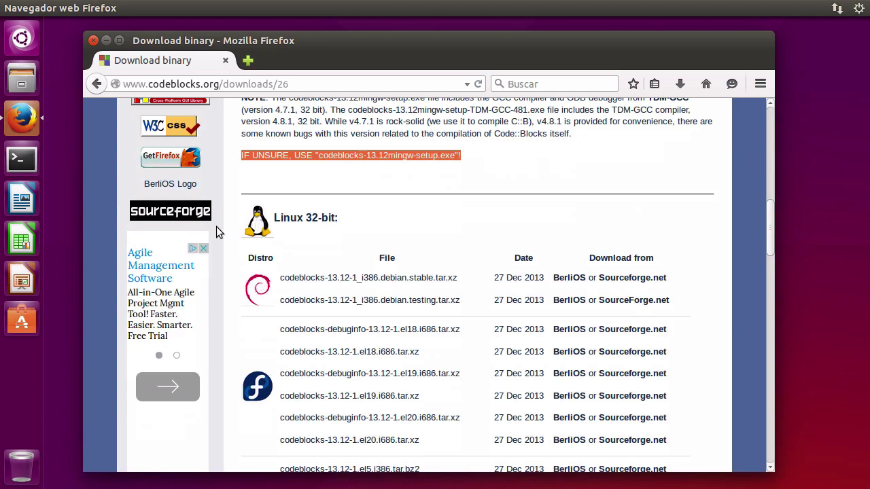
pyautogui.scroll(-7, 221, 229)
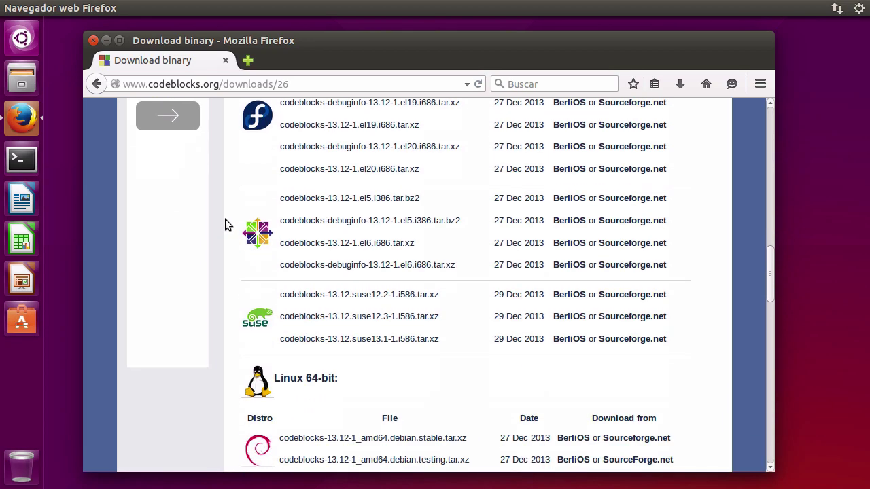
pyautogui.scroll(-3, 225, 225)
pyautogui.scroll(-3, 226, 225)
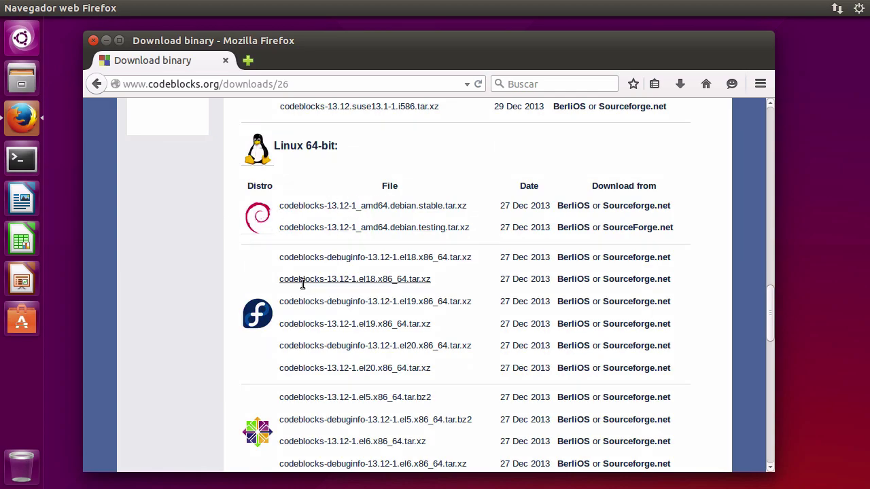
pyautogui.scroll(-5, 305, 284)
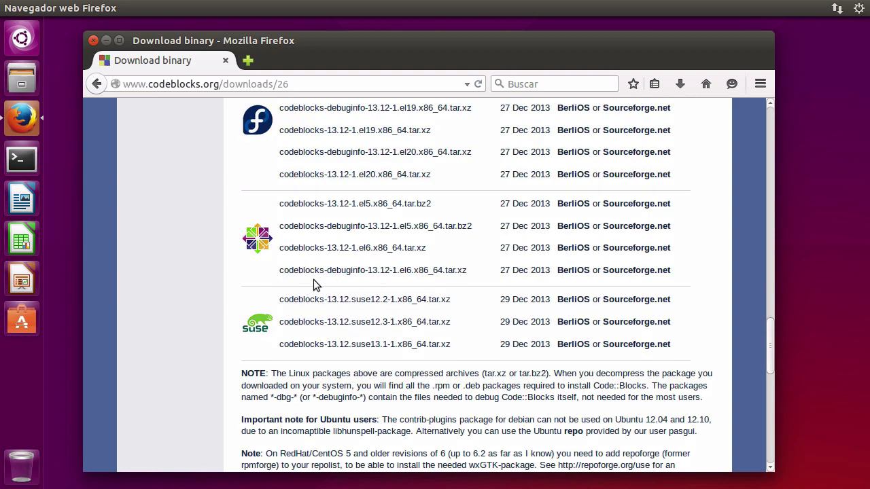
# Minimize Firefox and open a terminal, enlarging its text and maximizing its window.
pyautogui.click(107, 42)
pyautogui.click(26, 157)
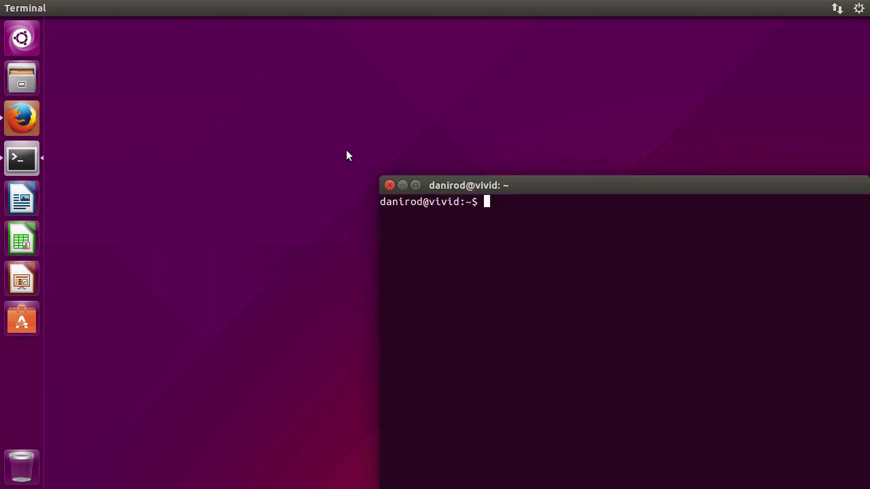
pyautogui.moveTo(542, 185); pyautogui.dragTo(265, 61)
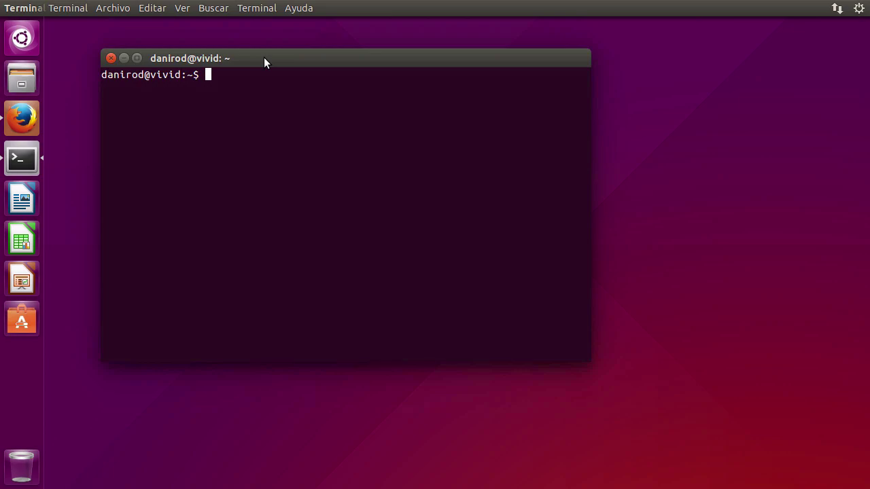
pyautogui.hotkey('ctrl', '+')
pyautogui.press('ctrl+super+Up')
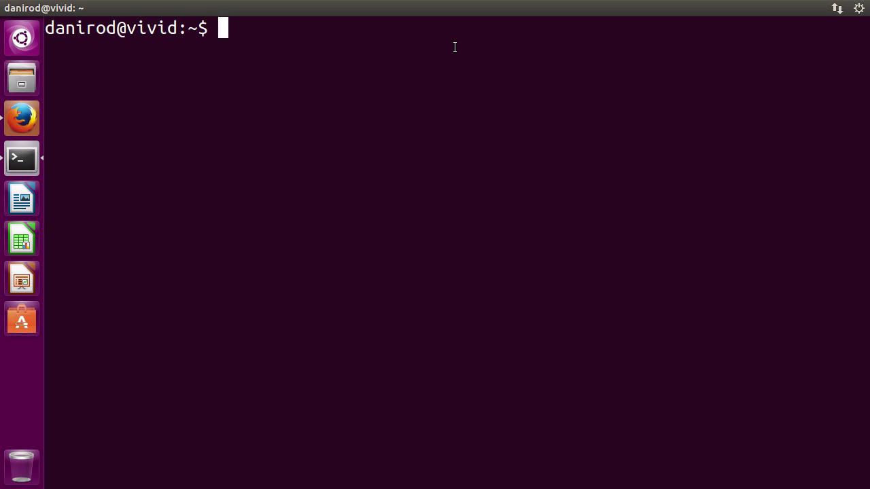
# Try to install Code::Blocks with "sudo apt-get install codeblocks", abort at the password prompt, and exit the terminal.
pyautogui.write('sudo apt-get install codeblocks')
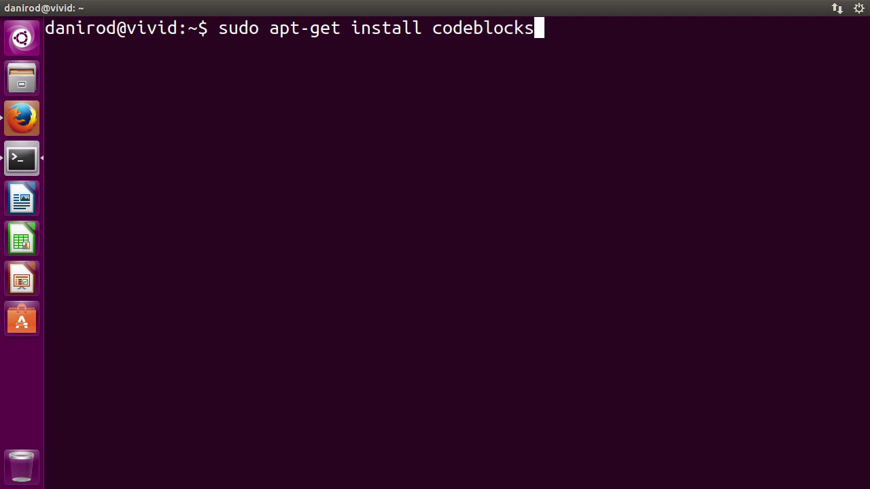
pyautogui.press('Return')
pyautogui.hotkey('ctrl', 'c')
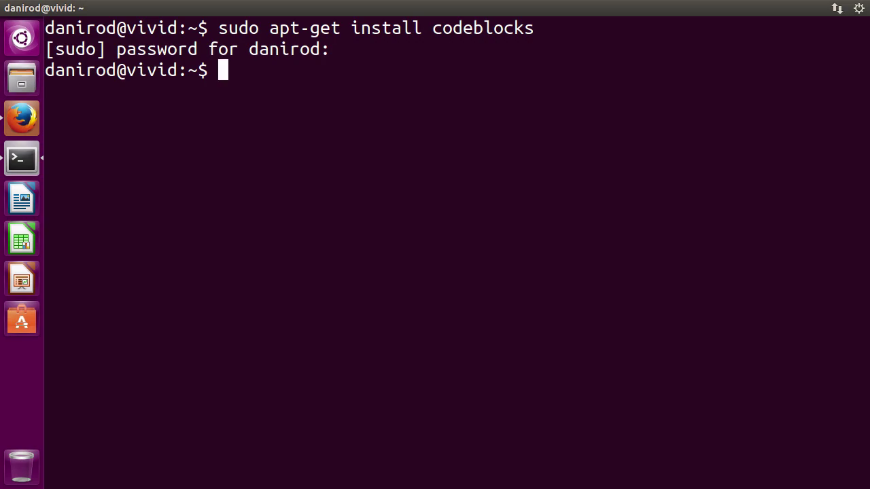
pyautogui.write('exit')
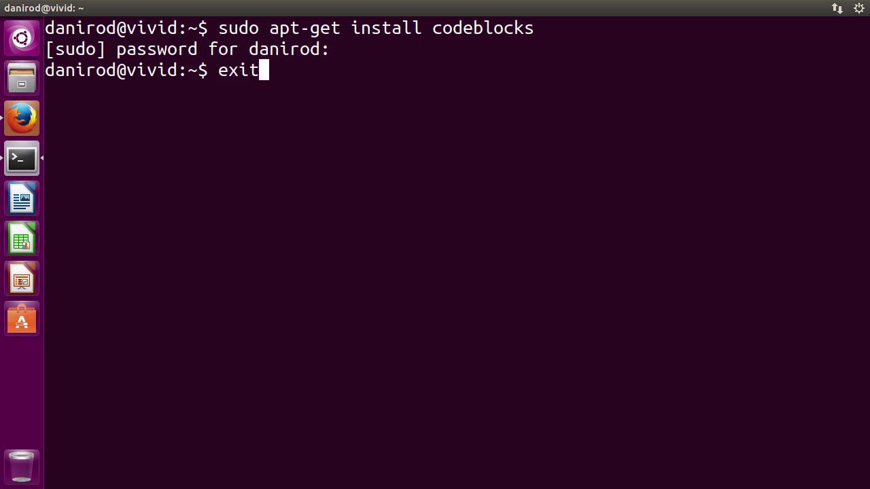
pyautogui.press('Return')
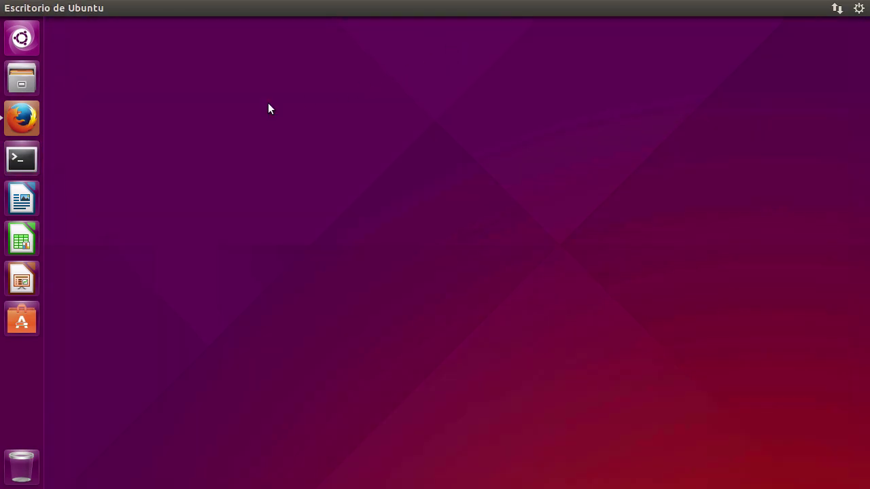
# Return to the Code::Blocks download page in Firefox and find the Mac OS X download section.
pyautogui.click(36, 110)
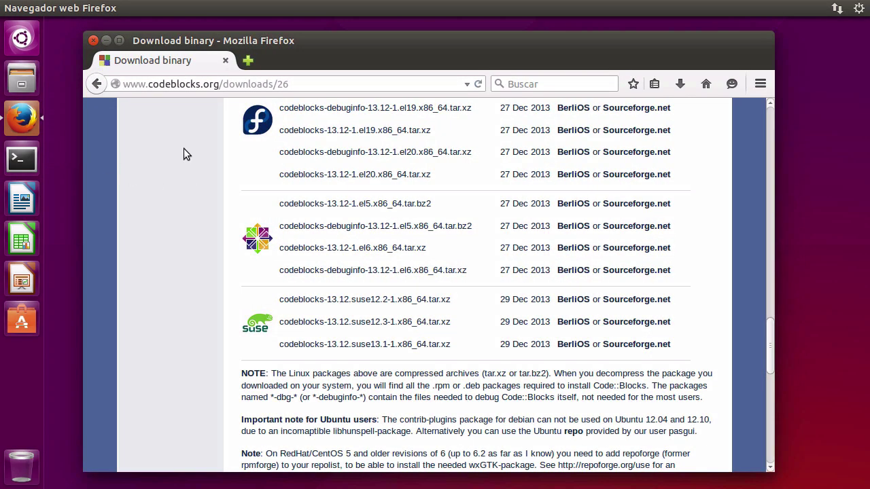
pyautogui.scroll(3, 258, 156)
pyautogui.scroll(-3, 348, 385)
pyautogui.moveTo(262, 200); pyautogui.dragTo(230, 205)
pyautogui.scroll(-3, 307, 253)
pyautogui.scroll(-6, 333, 246)
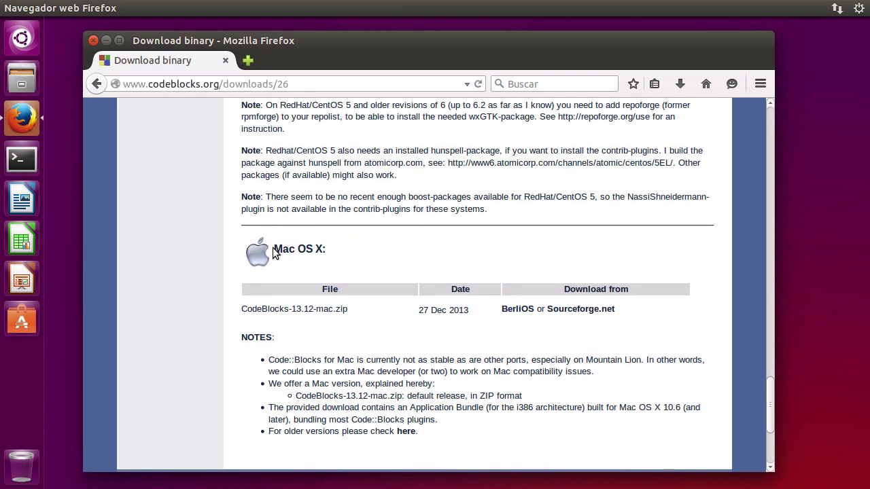
pyautogui.scroll(-1, 275, 253)
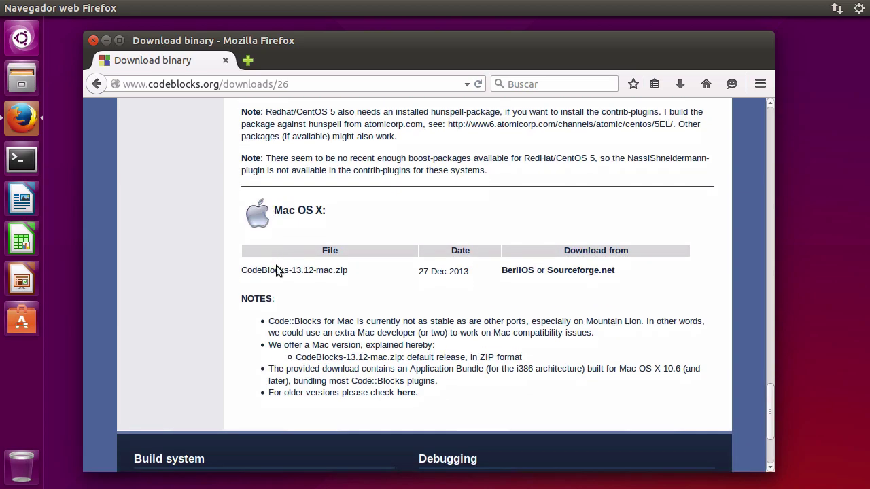
# Highlight the note about Mac stability and the date of CodeBlocks-13.12-mac.zip, and clear the selection.
pyautogui.moveTo(269, 320); pyautogui.dragTo(550, 333)
pyautogui.click(529, 324)
pyautogui.moveTo(428, 272); pyautogui.dragTo(458, 272)
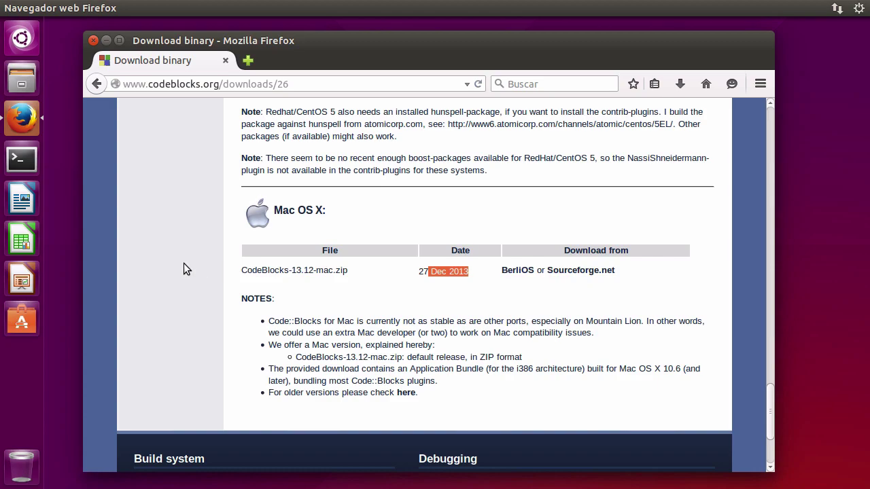
pyautogui.click(229, 236)
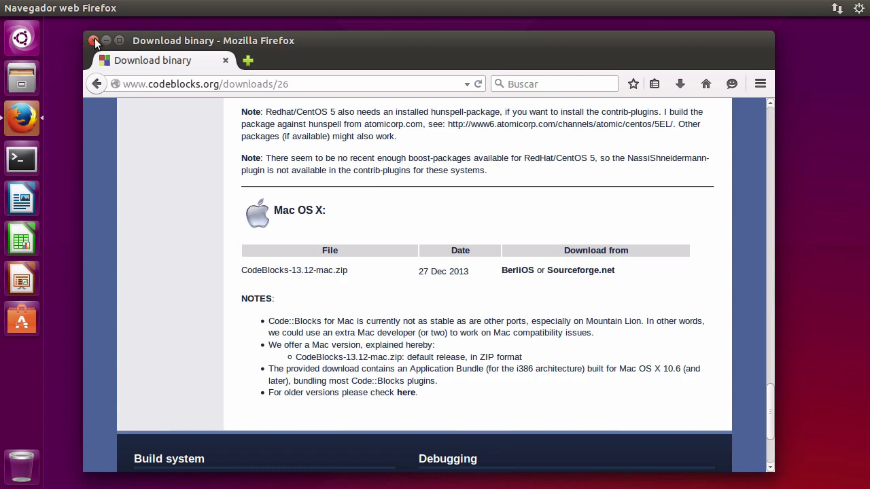
# Go back up the download page to review the Windows installers and the notes above them.
pyautogui.scroll(15, 156, 211)
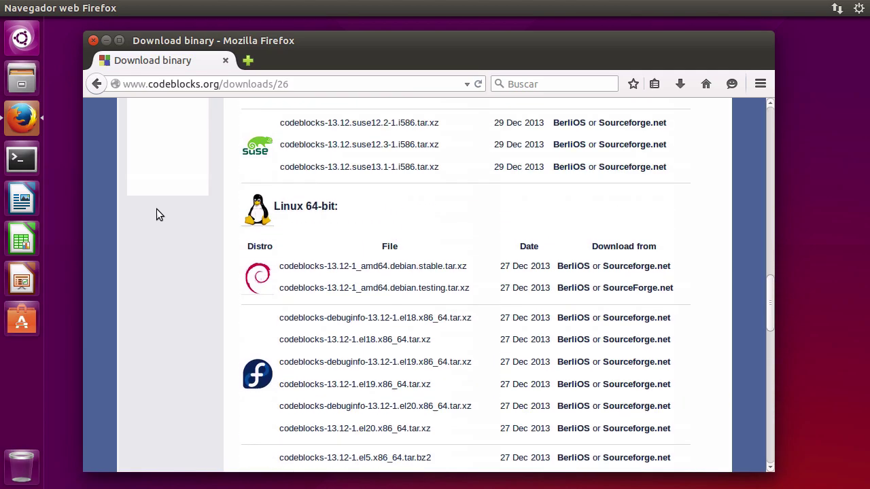
pyautogui.scroll(5, 156, 209)
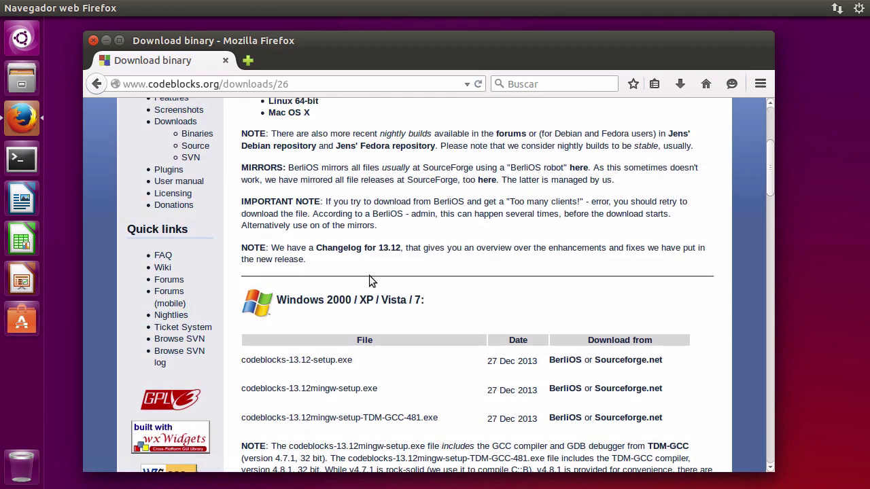
pyautogui.scroll(3, 351, 200)
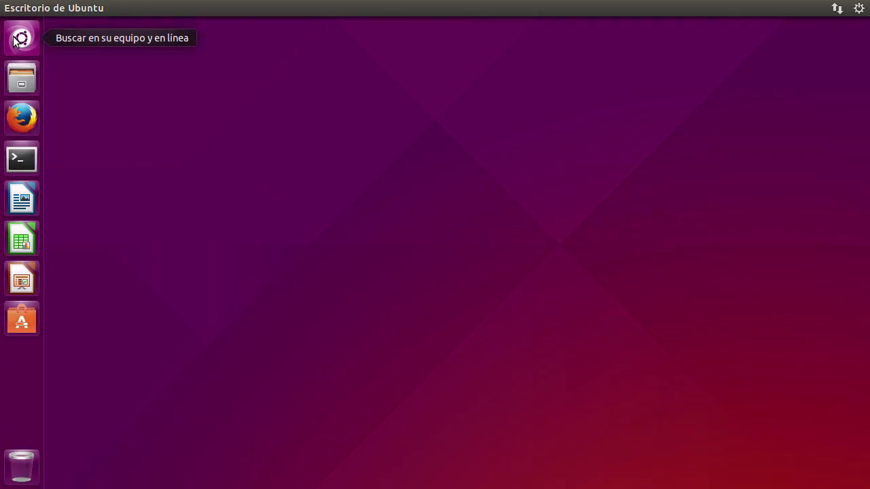
# Launch the Code::Blocks IDE and show its Build messages, Build log, Search results and Code::Blocks logs in turn.
pyautogui.click(15, 40)
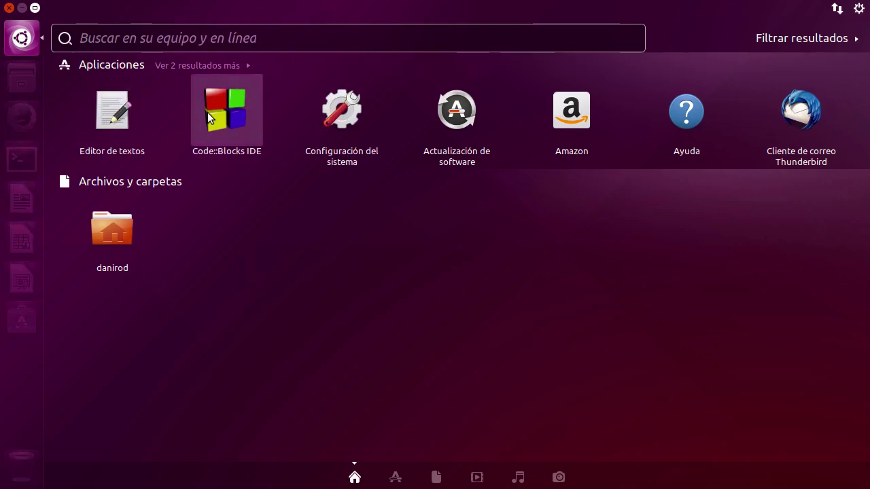
pyautogui.click(207, 112)
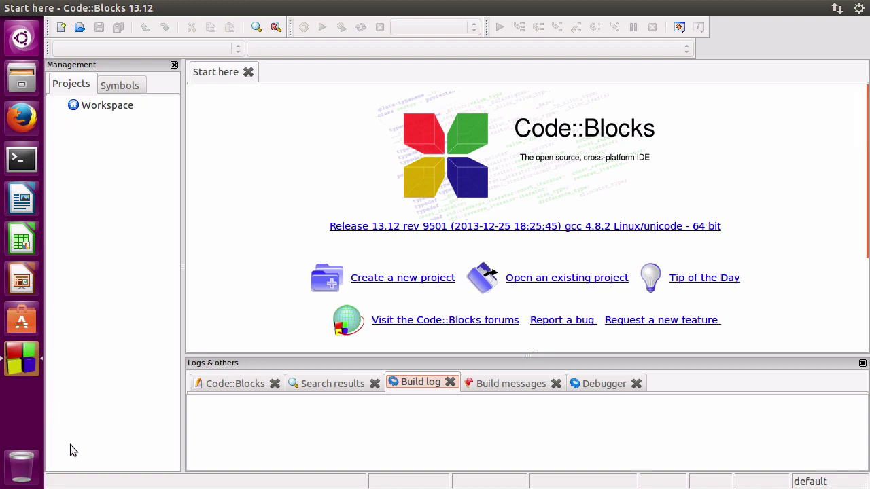
pyautogui.click(520, 385)
pyautogui.click(415, 384)
pyautogui.click(333, 384)
pyautogui.click(243, 384)
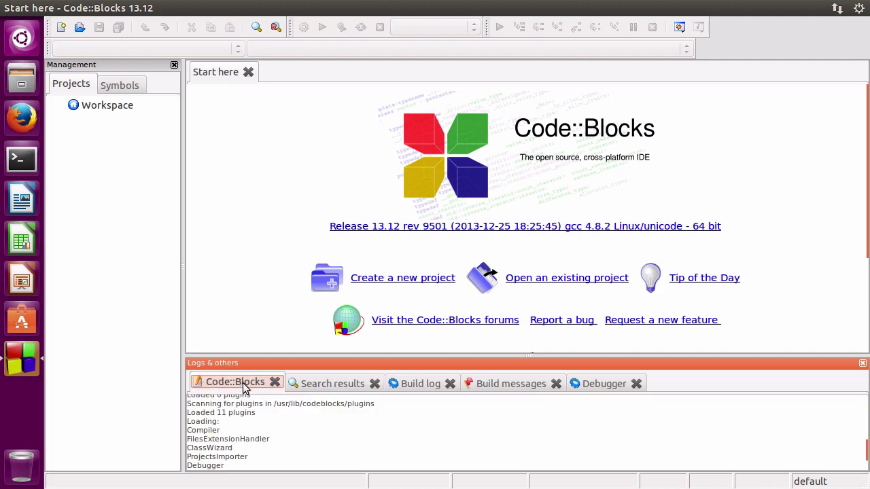
# Show the Search results, Build log and Build messages logs once more.
pyautogui.click(307, 384)
pyautogui.click(401, 387)
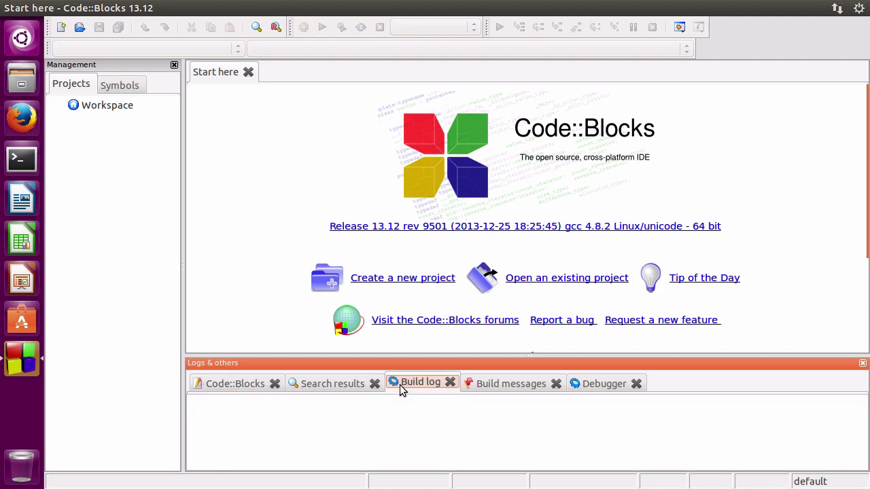
pyautogui.click(503, 385)
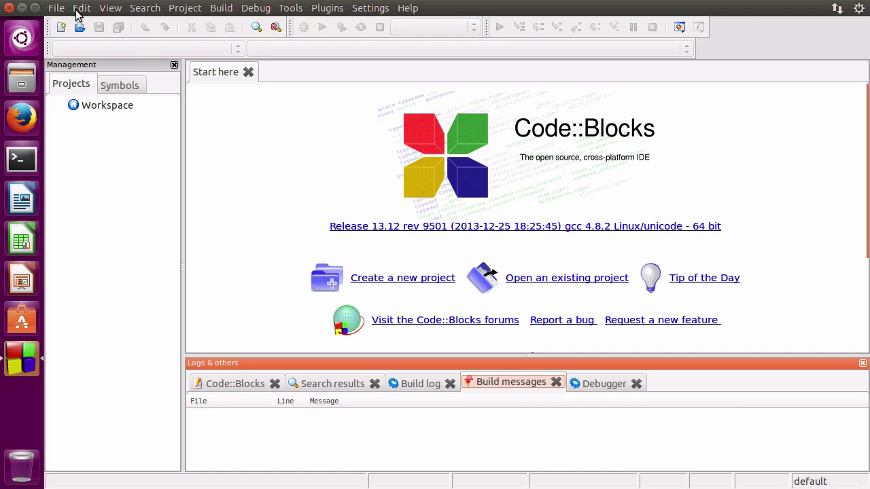
# Look over the file commands and start a new project, opening the template chooser.
pyautogui.click(56, 8)
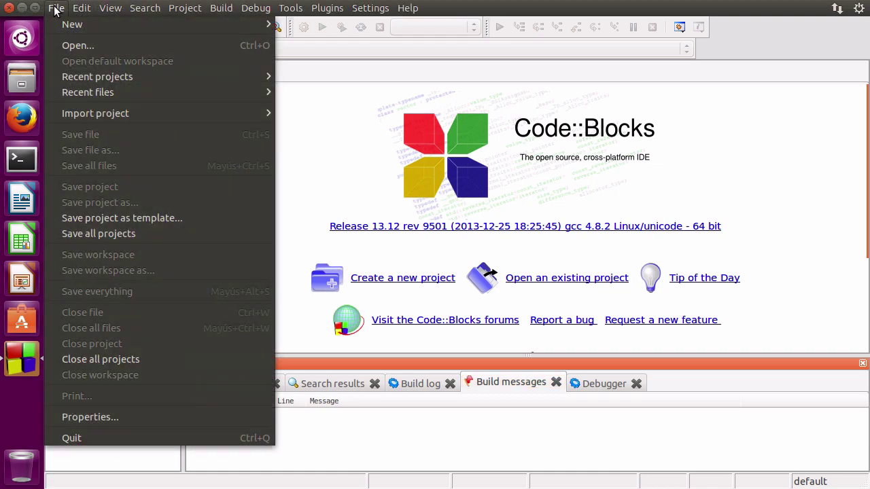
pyautogui.click(56, 8)
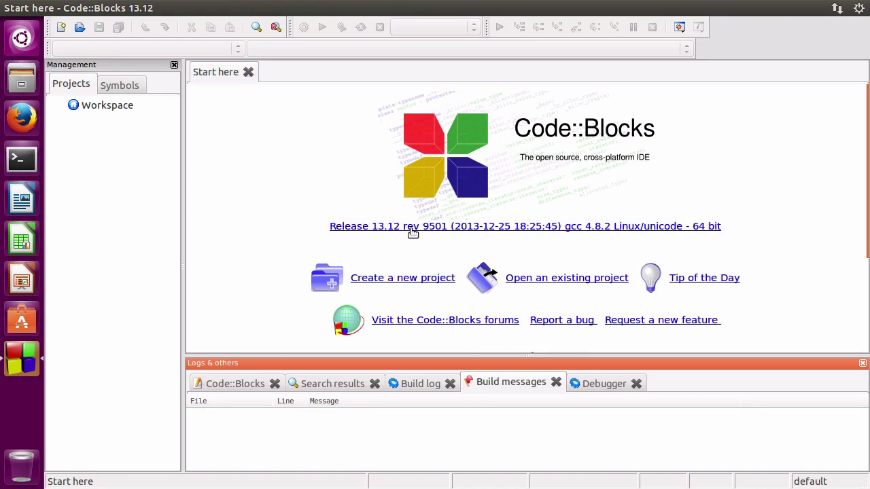
pyautogui.click(61, 29)
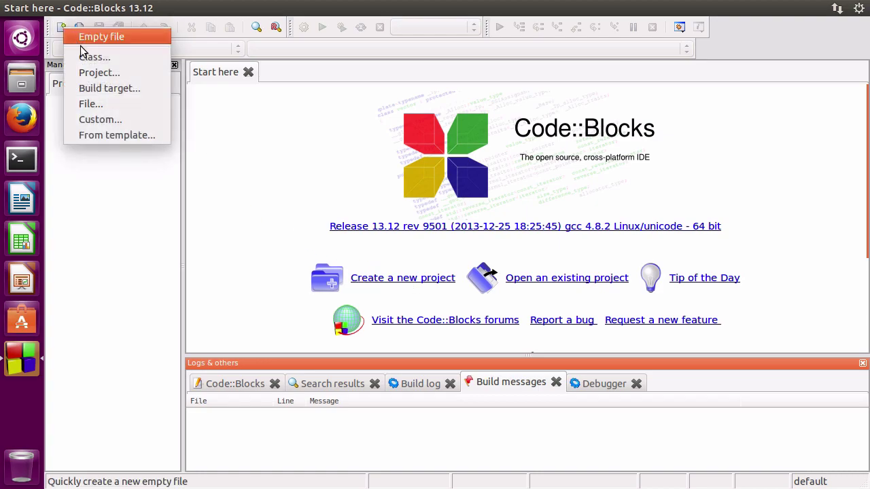
pyautogui.click(101, 74)
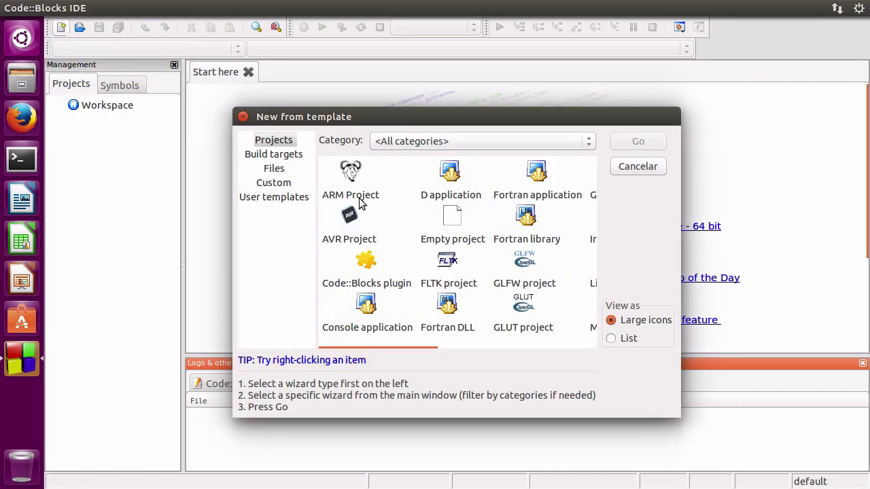
# Browse the project templates to the end of the list, pointing out GTK+ project and wxWidgets project.
pyautogui.moveTo(387, 358)
pyautogui.moveTo(387, 358)
pyautogui.mouseDown()
pyautogui.moveTo(572, 354)
pyautogui.moveTo(398, 350)
pyautogui.mouseUp()
pyautogui.moveTo(419, 358); pyautogui.dragTo(502, 357)
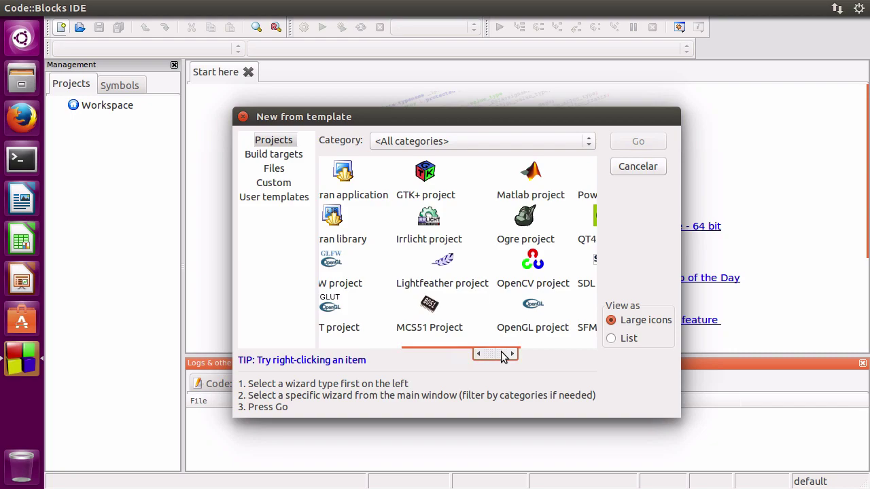
pyautogui.moveTo(503, 355); pyautogui.dragTo(533, 354)
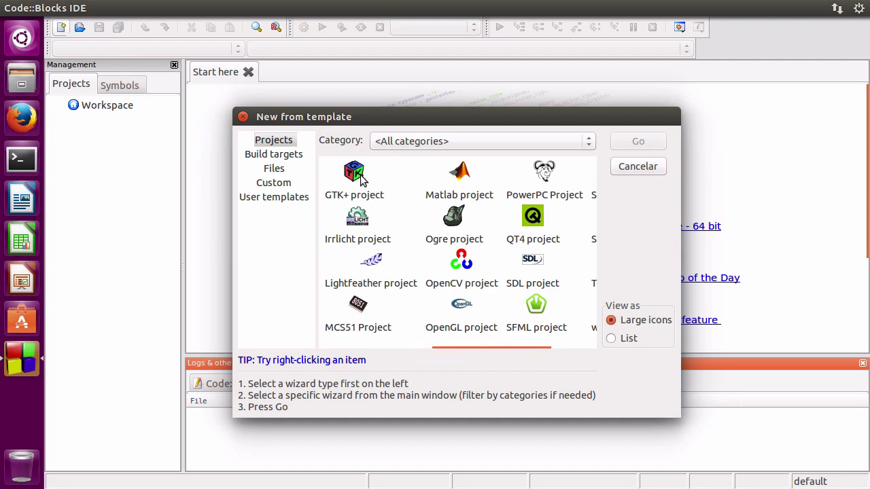
pyautogui.click(360, 178)
pyautogui.moveTo(509, 351); pyautogui.dragTo(571, 353)
pyautogui.click(532, 307)
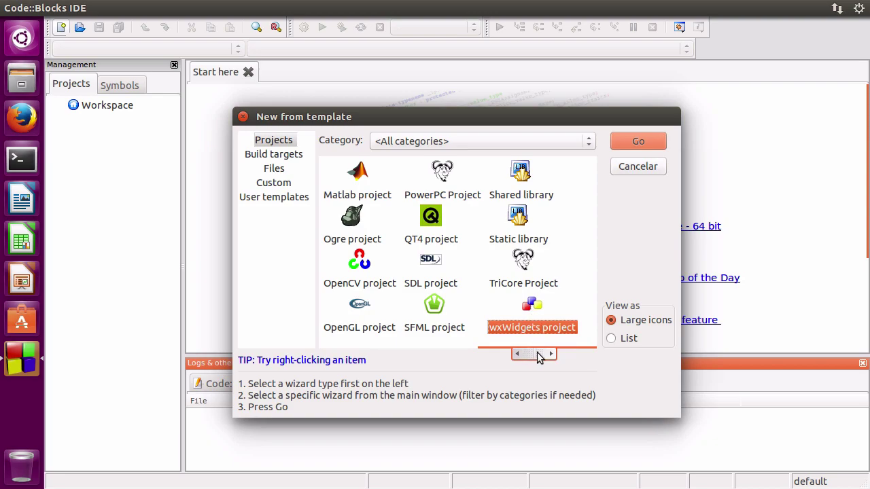
# Shift the template window aside and point out the SFML, SDL and FLTK project templates.
pyautogui.moveTo(397, 117); pyautogui.dragTo(360, 96)
pyautogui.moveTo(488, 339); pyautogui.dragTo(440, 332)
pyautogui.click(466, 289)
pyautogui.click(464, 243)
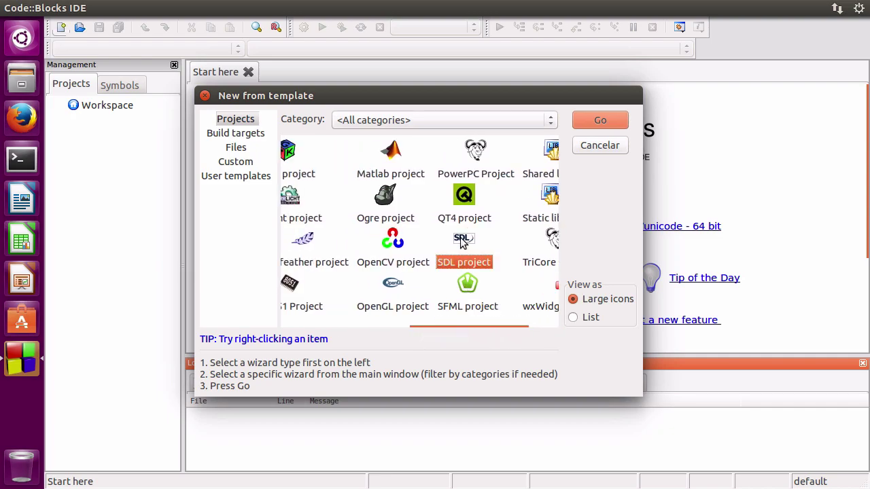
pyautogui.moveTo(444, 333); pyautogui.dragTo(313, 322)
pyautogui.click(400, 260)
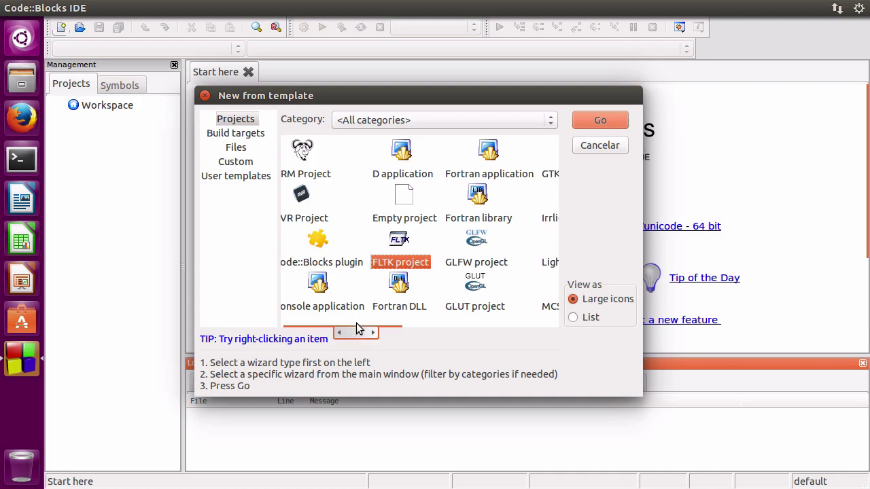
# Point out the wxWidgets and GTK+ templates again and return to the start of the template list.
pyautogui.moveTo(365, 333); pyautogui.dragTo(523, 332)
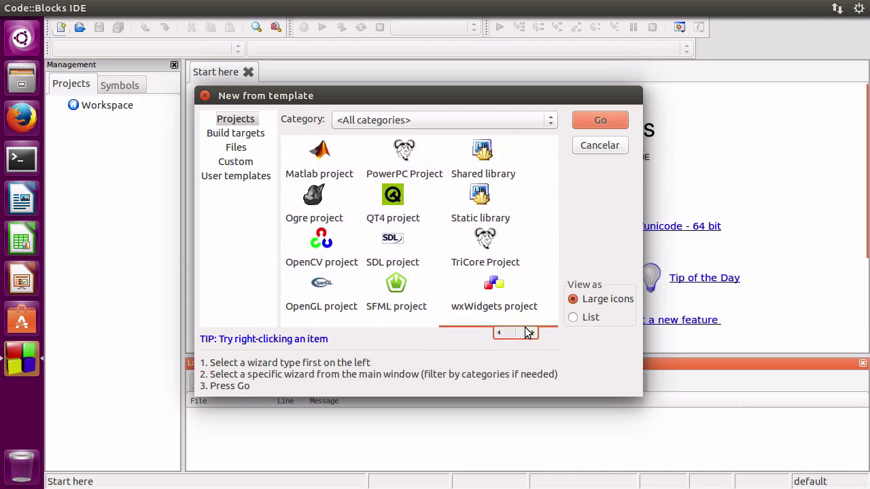
pyautogui.click(499, 282)
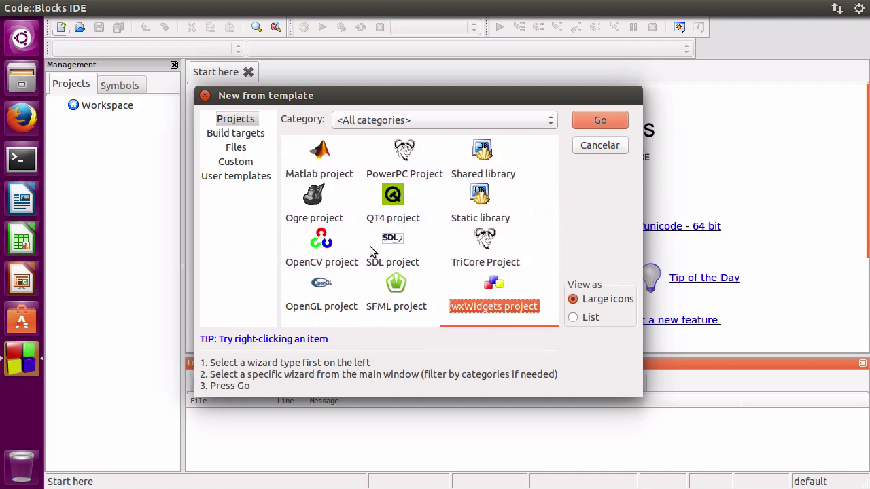
pyautogui.moveTo(504, 331); pyautogui.dragTo(436, 331)
pyautogui.click(321, 166)
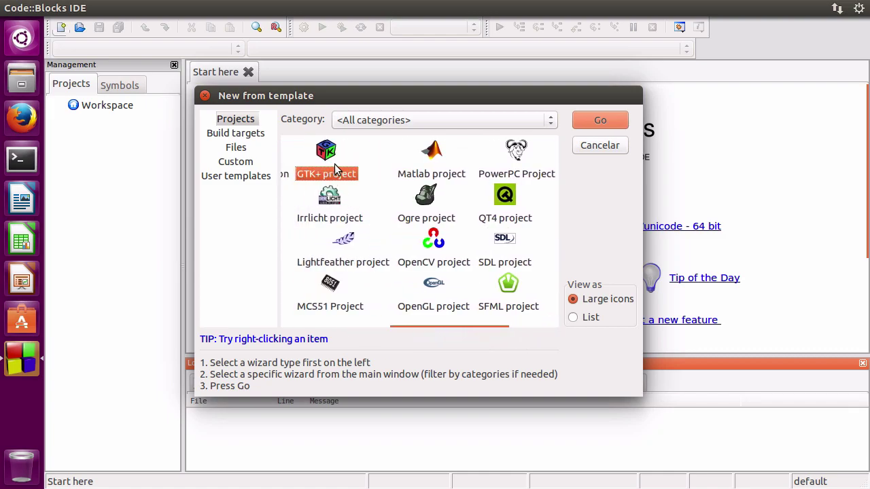
pyautogui.moveTo(462, 323)
pyautogui.moveTo(474, 337); pyautogui.dragTo(508, 333)
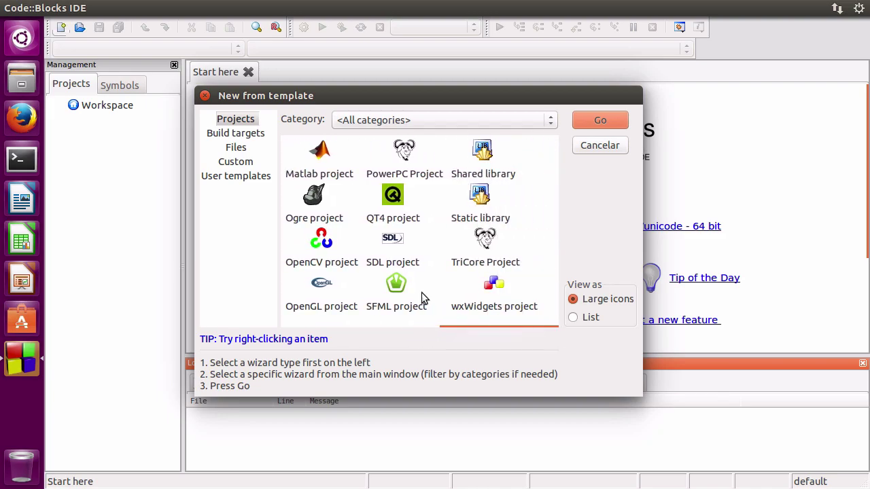
pyautogui.moveTo(493, 333)
pyautogui.moveTo(496, 333); pyautogui.dragTo(316, 332)
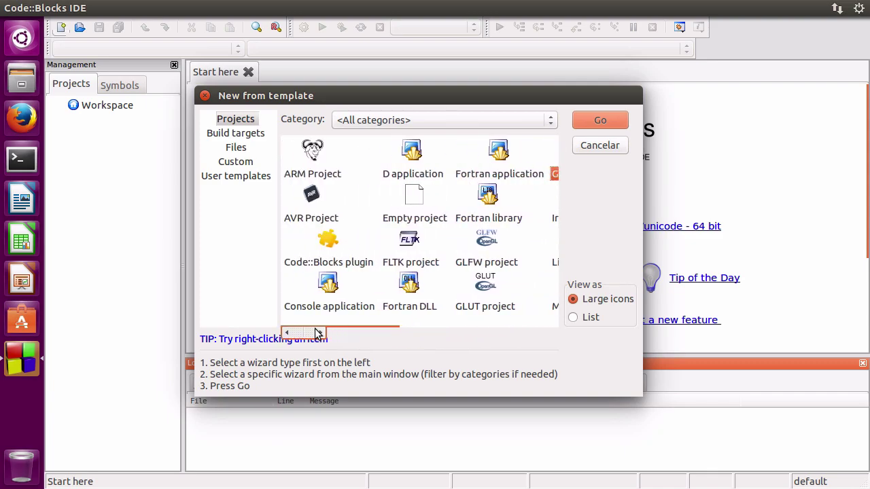
# Start the Empty project wizard and title the project Aprendiendo C.
pyautogui.click(415, 204)
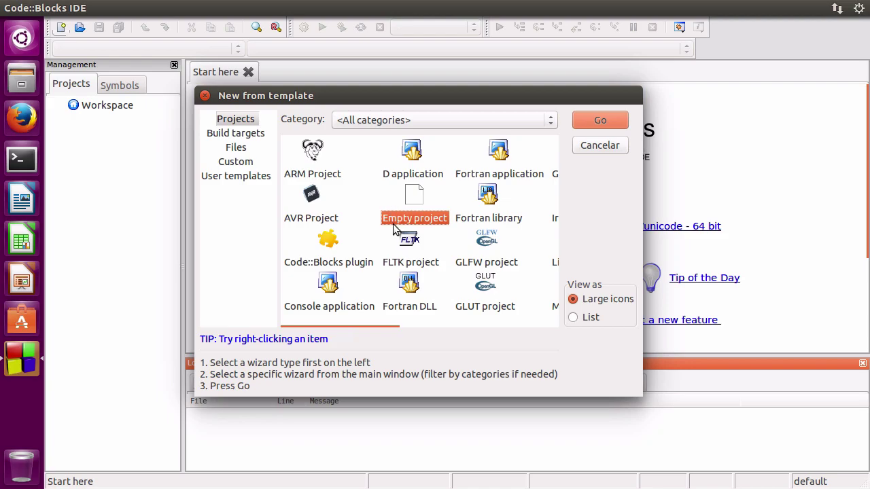
pyautogui.click(590, 127)
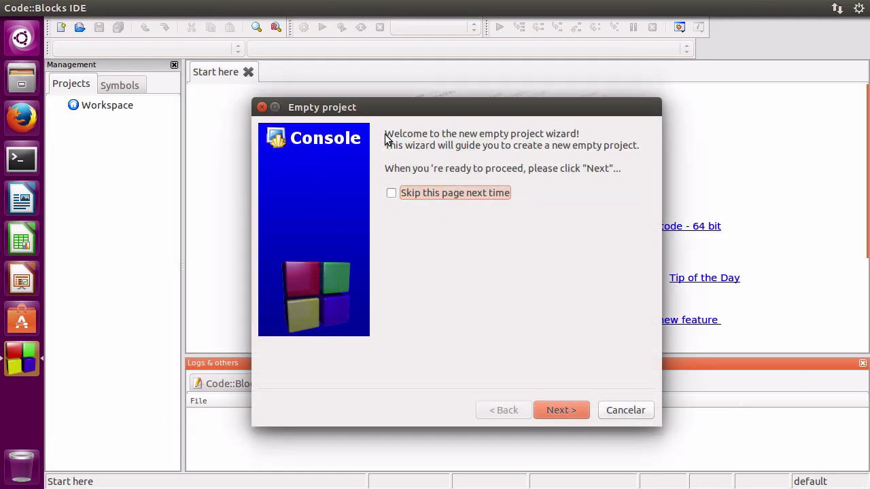
pyautogui.click(560, 410)
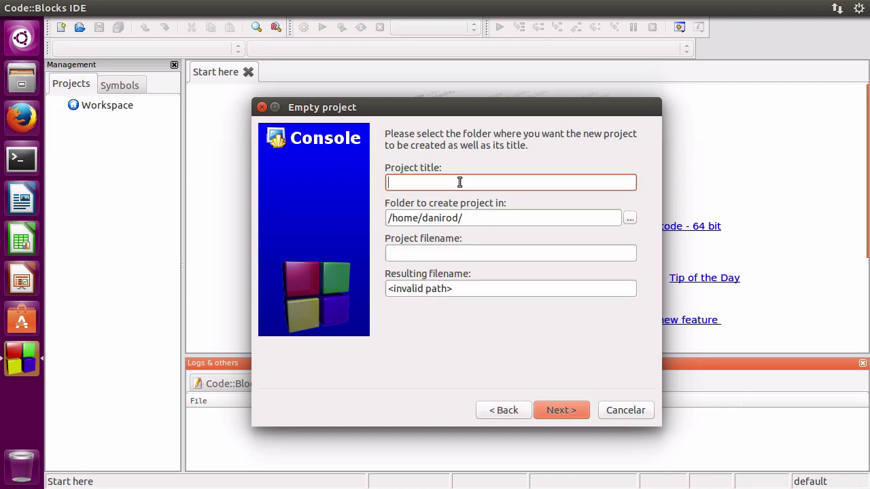
pyautogui.write('A')
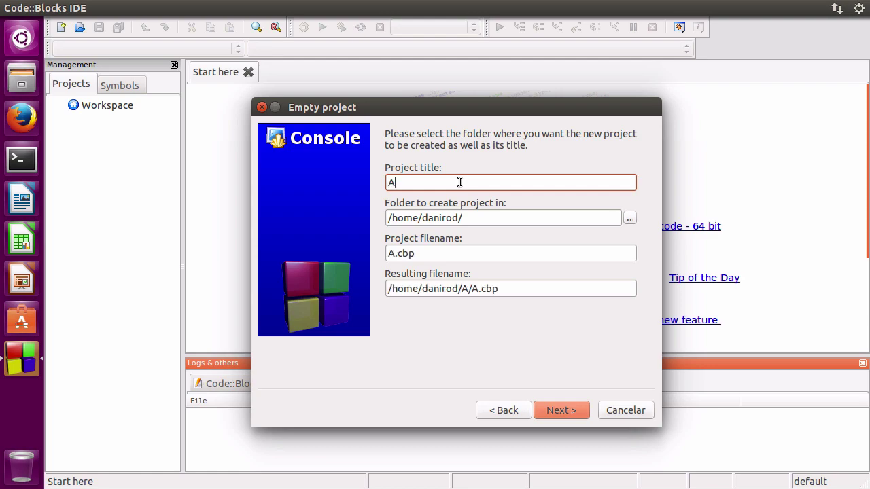
pyautogui.write('prendiendo C')
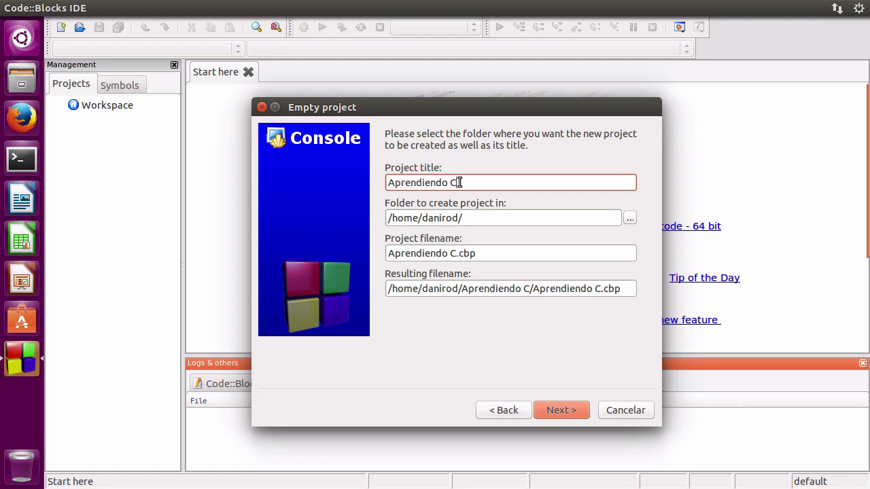
# Check the project's location and remove the space from its folder name in the resulting path, making it AprendiendoC.
pyautogui.moveTo(463, 217); pyautogui.dragTo(377, 214)
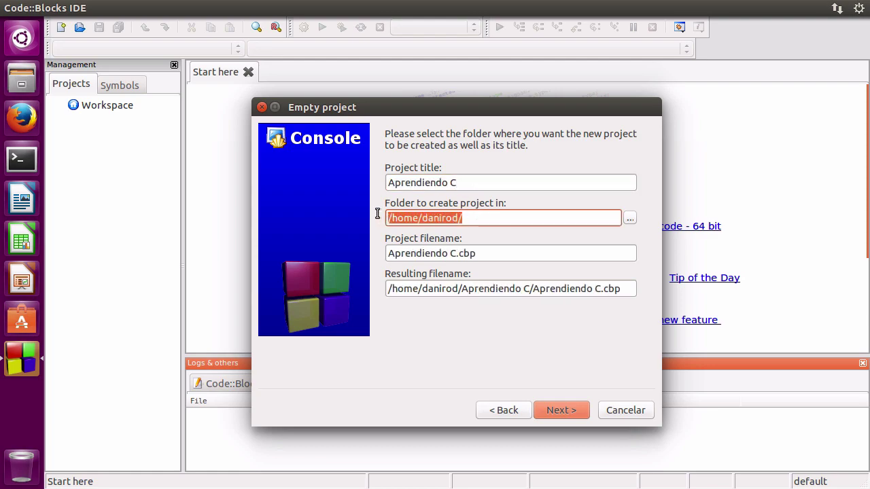
pyautogui.click(471, 217)
pyautogui.click(521, 287)
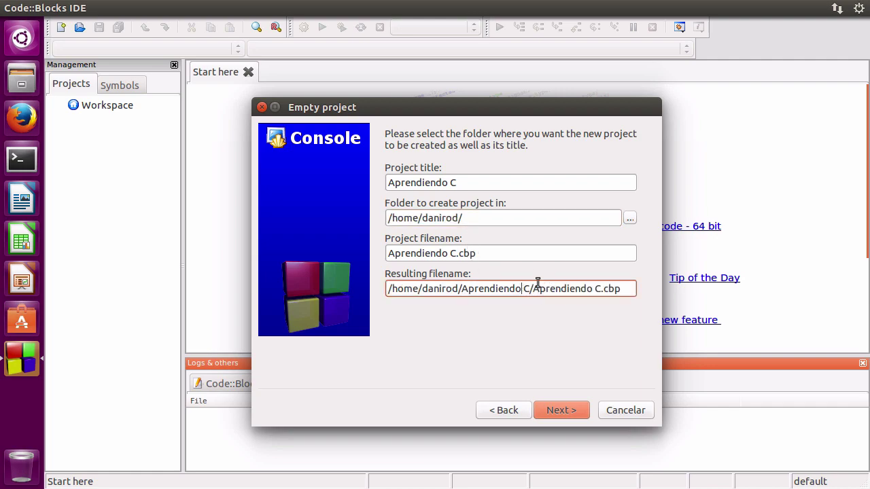
pyautogui.press('BackSpace')
pyautogui.click(592, 288)
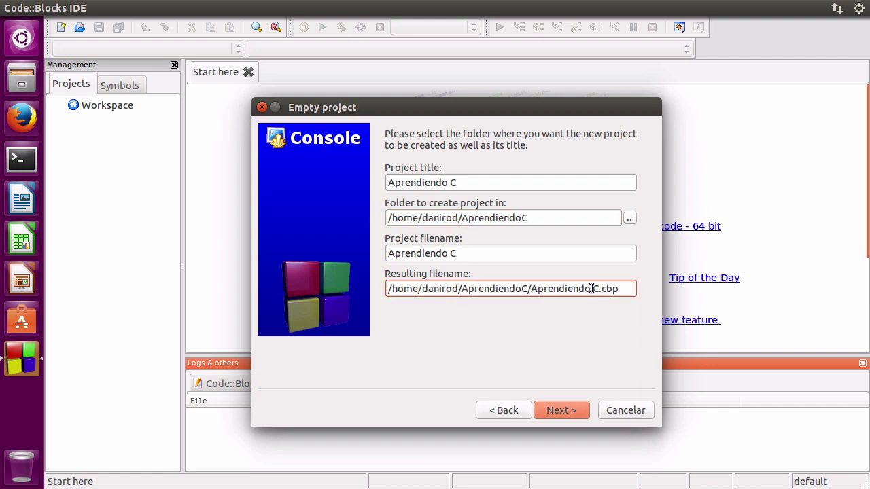
# Change the project filename to AprendiendoC and continue to the compiler settings.
pyautogui.click(463, 253)
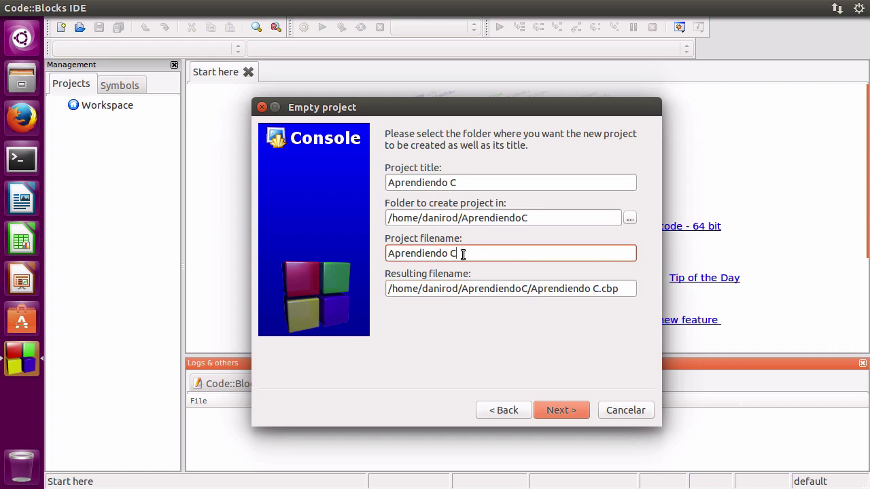
pyautogui.press('BackSpace')
pyautogui.press('BackSpace')
pyautogui.write('C')
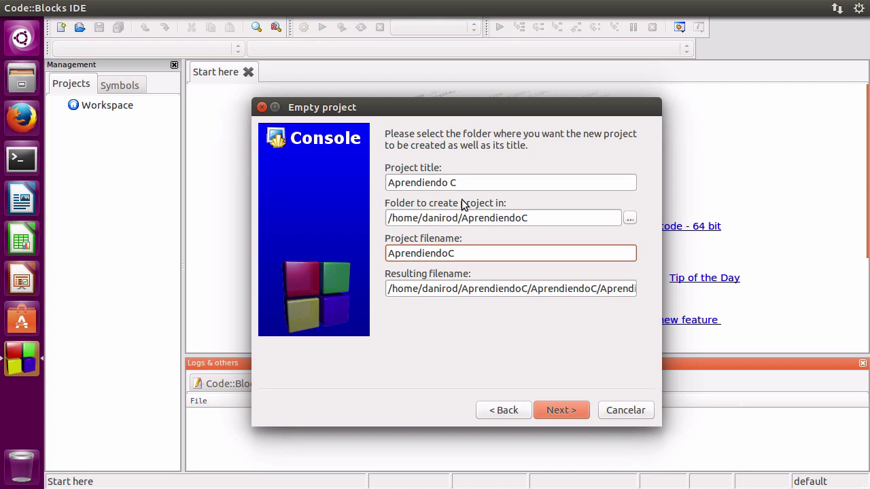
pyautogui.click(564, 410)
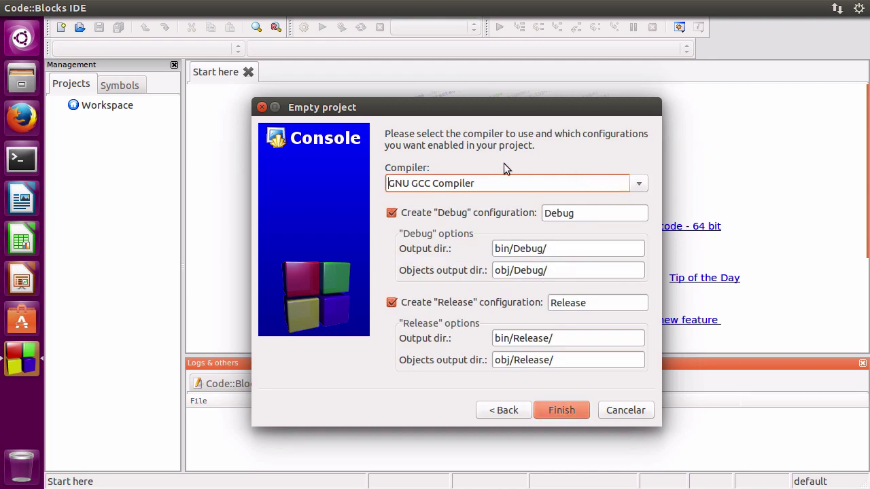
# Highlight the GNU GCC Compiler setting and review the list of available compilers.
pyautogui.moveTo(456, 188); pyautogui.dragTo(382, 183)
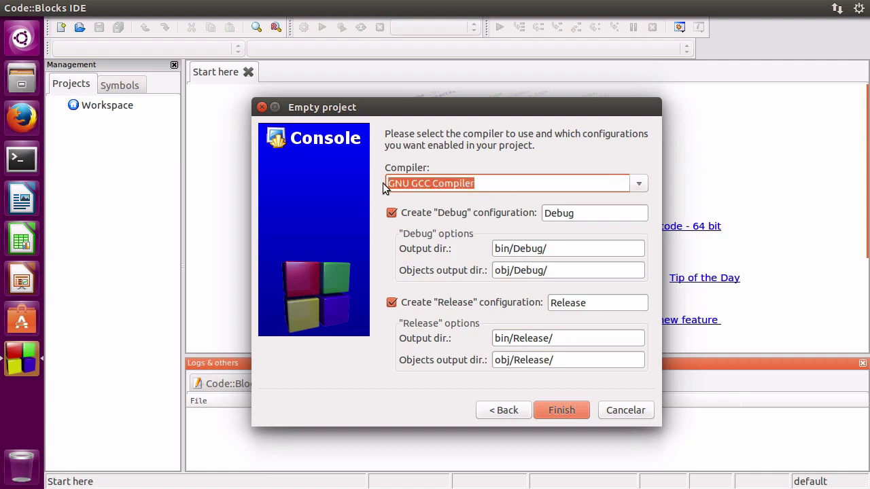
pyautogui.click(511, 185)
pyautogui.moveTo(511, 185)
pyautogui.mouseDown()
pyautogui.moveTo(398, 188)
pyautogui.moveTo(501, 187)
pyautogui.mouseUp()
pyautogui.click(638, 184)
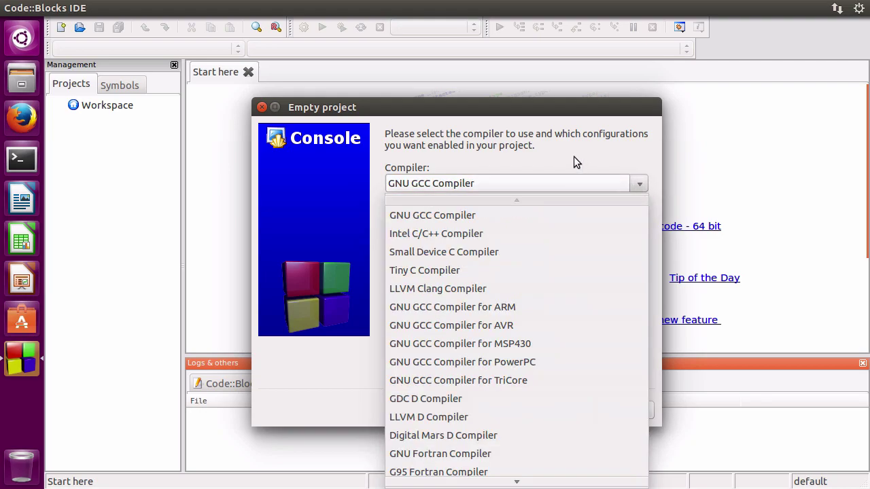
pyautogui.scroll(-3, 532, 286)
pyautogui.scroll(3, 509, 305)
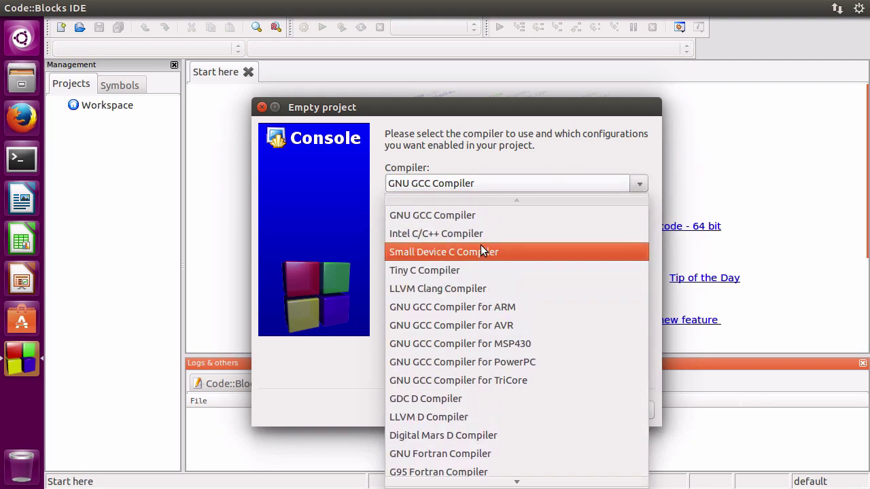
pyautogui.click(503, 149)
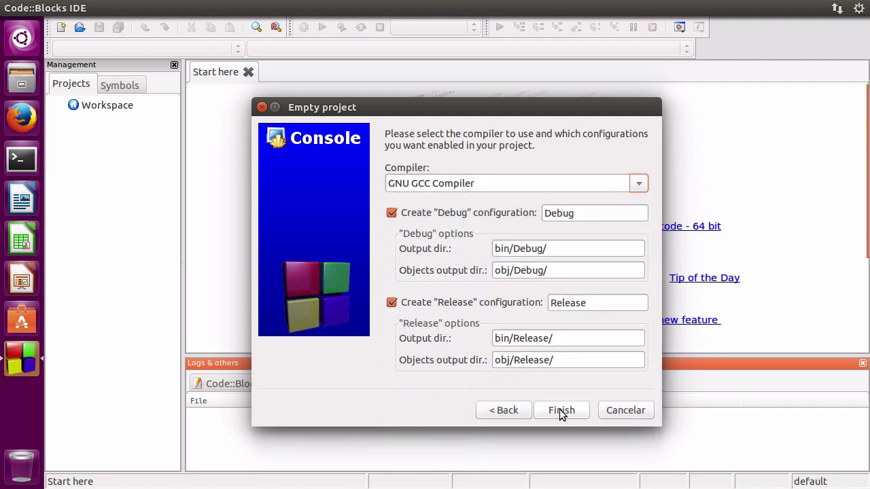
# Keep GNU GCC Compiler after checking the alternatives, and finish the project with its Debug and Release configurations.
pyautogui.click(644, 183)
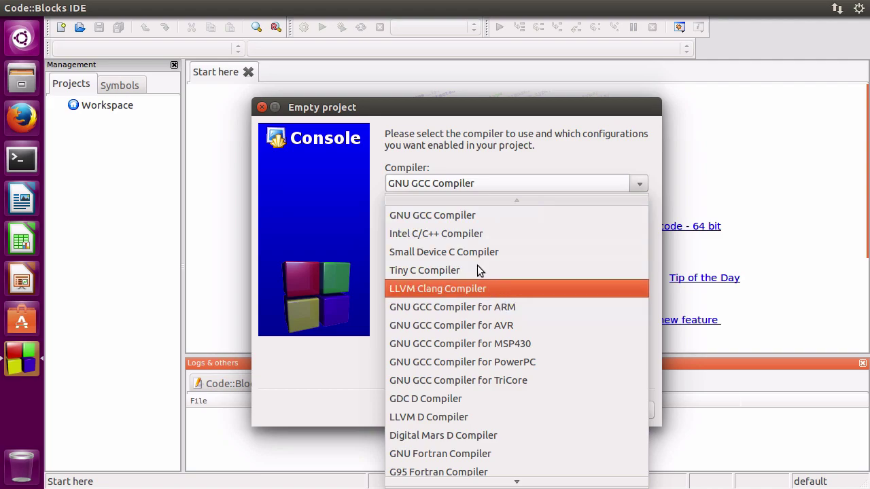
pyautogui.scroll(-2, 469, 330)
pyautogui.scroll(2, 463, 319)
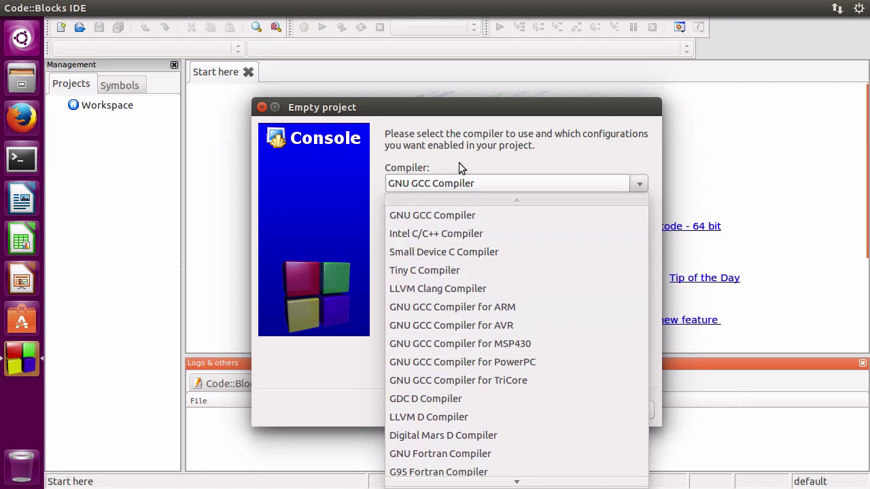
pyautogui.click(470, 185)
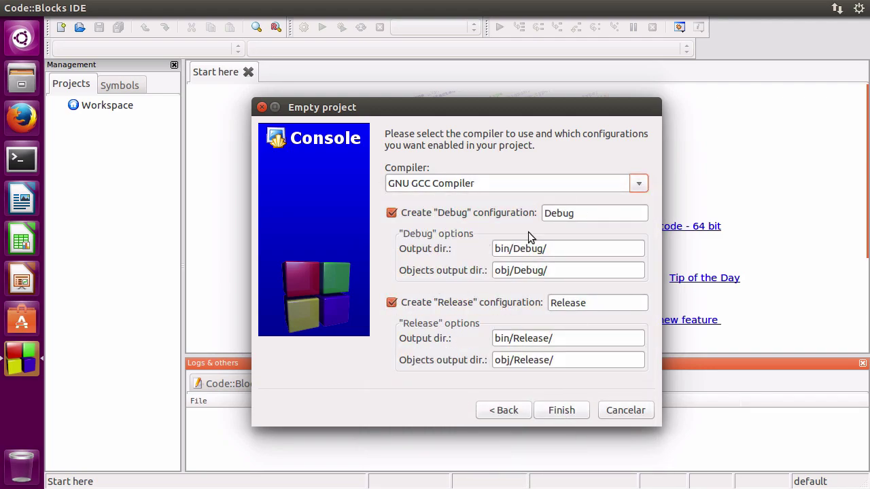
pyautogui.click(568, 411)
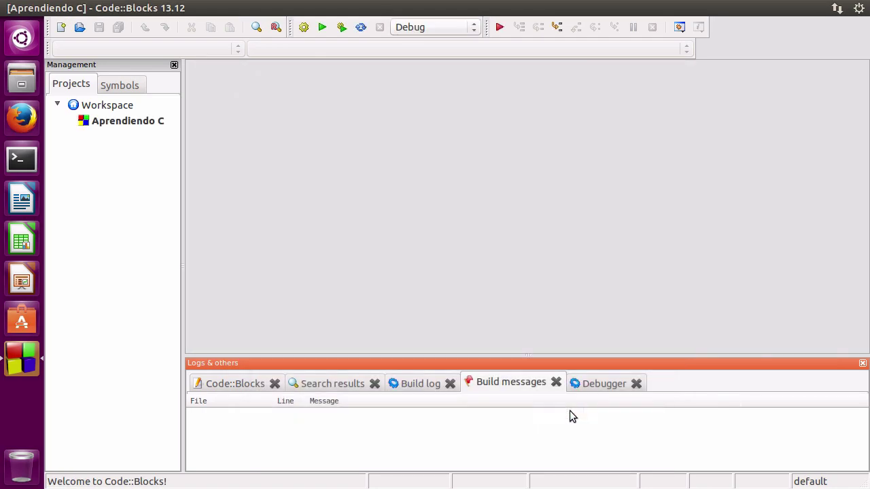
# Create a new empty file for the Aprendiendo C project and agree to add it to the active project.
pyautogui.click(112, 122)
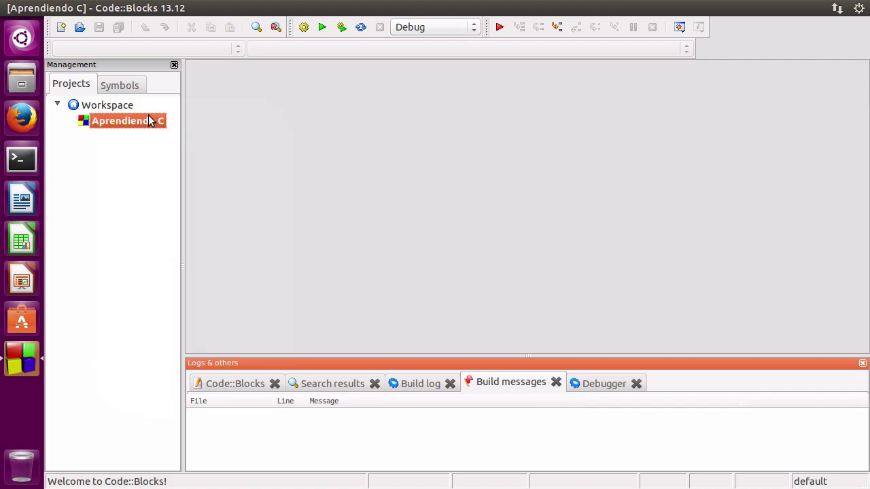
pyautogui.click(59, 27)
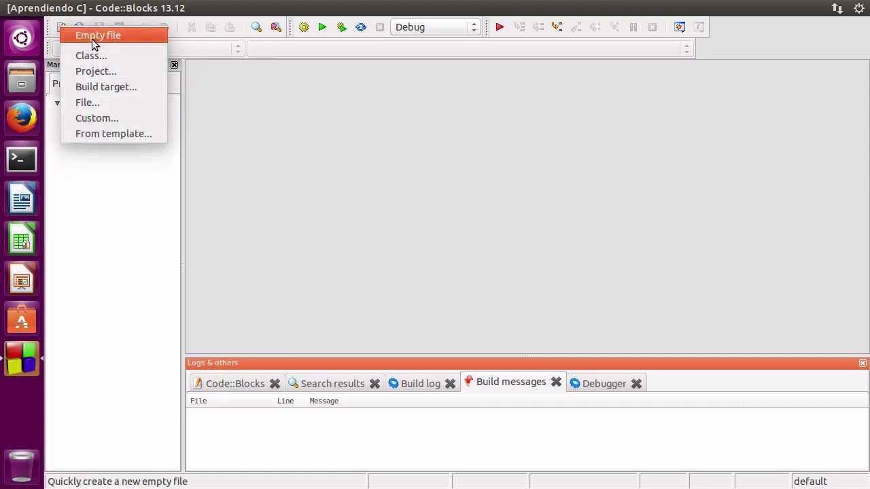
pyautogui.click(92, 39)
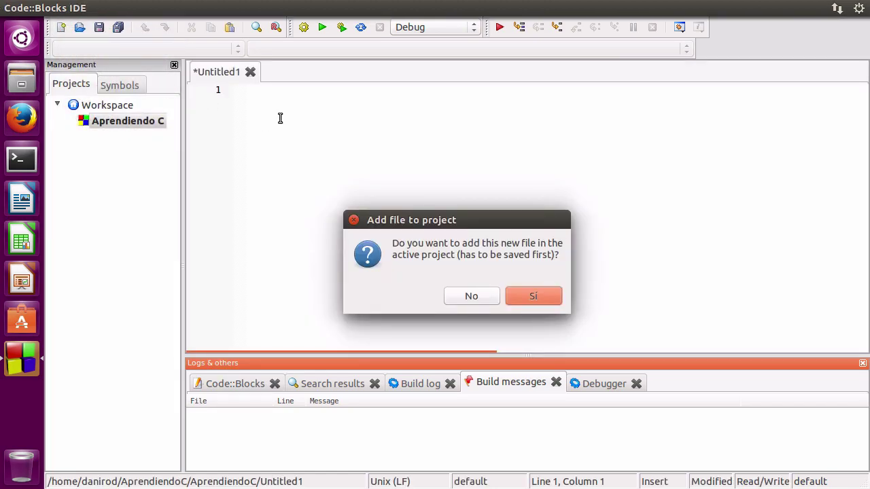
pyautogui.moveTo(452, 225); pyautogui.dragTo(454, 183)
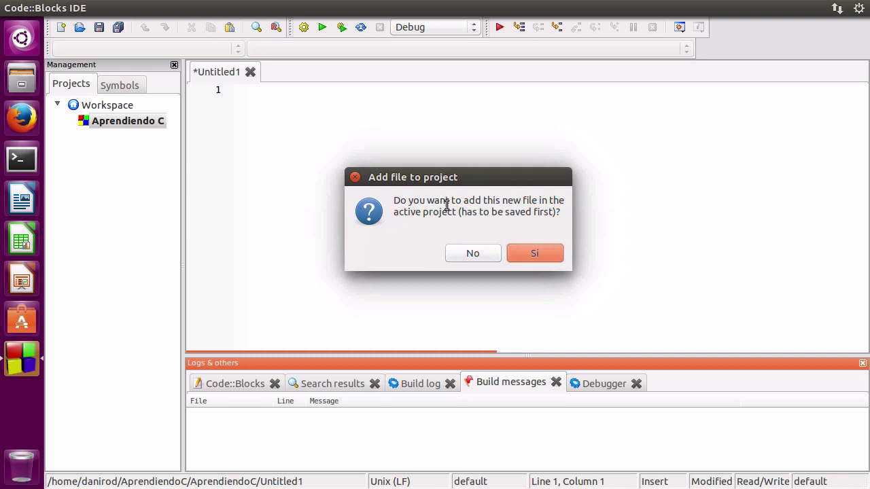
pyautogui.click(534, 253)
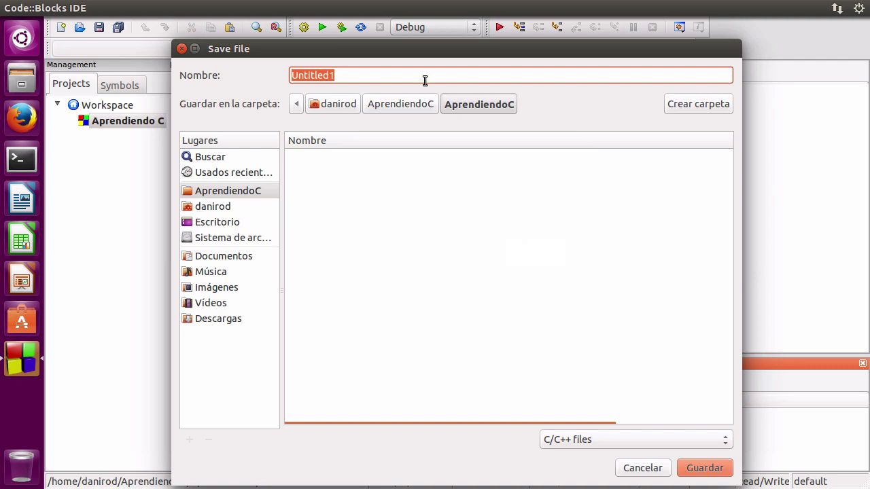
# Save the new file as main.c in the AprendiendoC project folder and assign it to the Debug and Release targets.
pyautogui.write('main.c')
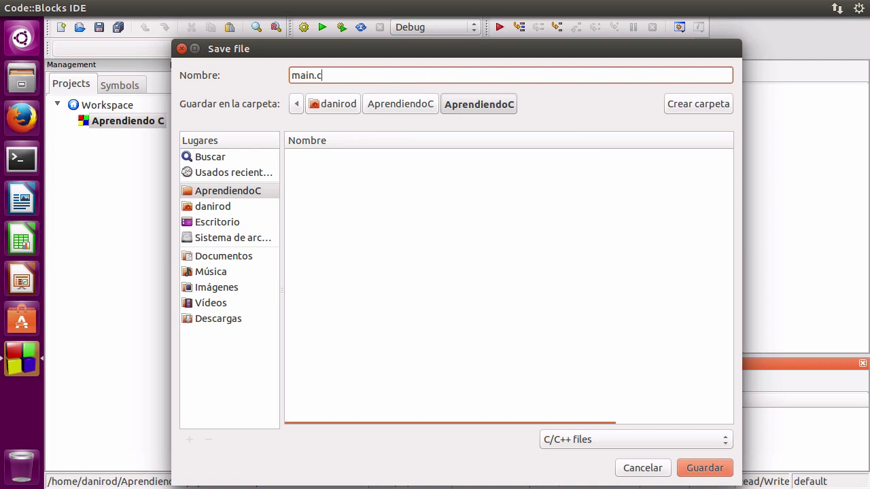
pyautogui.moveTo(316, 75); pyautogui.dragTo(286, 74)
pyautogui.click(312, 76)
pyautogui.click(710, 469)
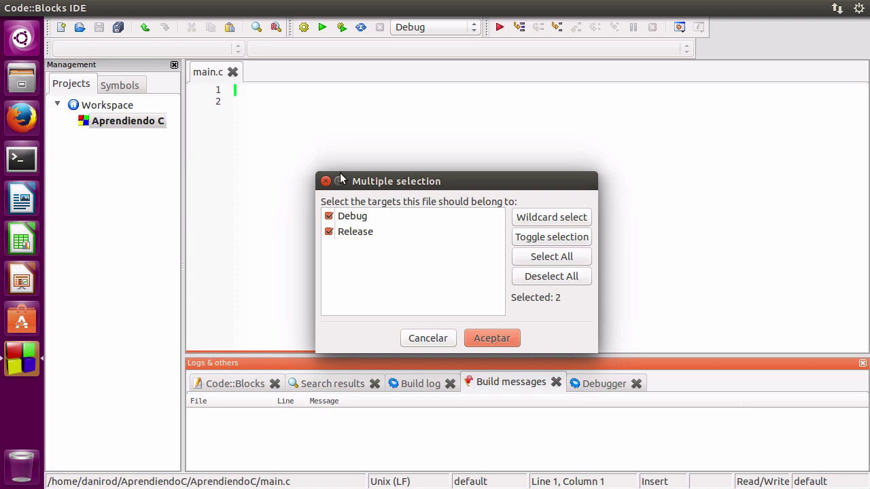
pyautogui.click(487, 339)
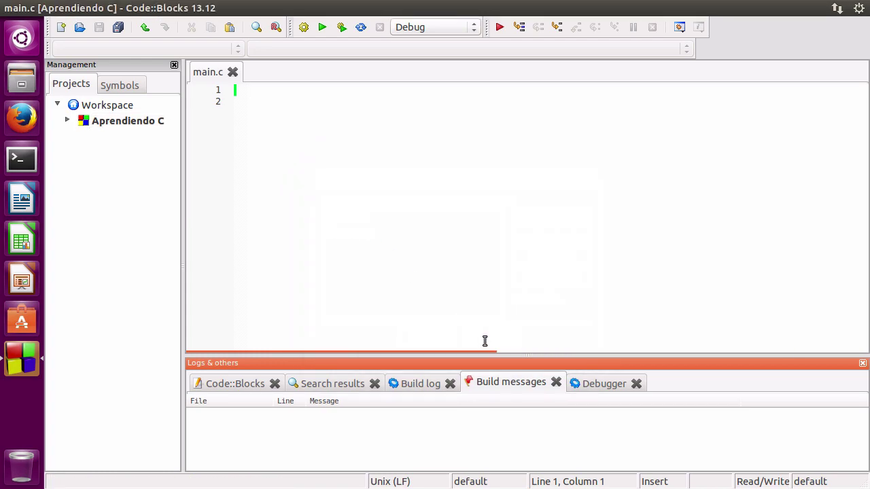
# Expand the Aprendiendo C project and its Sources folder in the project tree, and place the cursor in the empty main.c.
pyautogui.click(68, 121)
pyautogui.click(74, 133)
pyautogui.click(310, 132)
pyautogui.click(266, 93)
pyautogui.moveTo(266, 93); pyautogui.dragTo(324, 272)
pyautogui.click(343, 136)
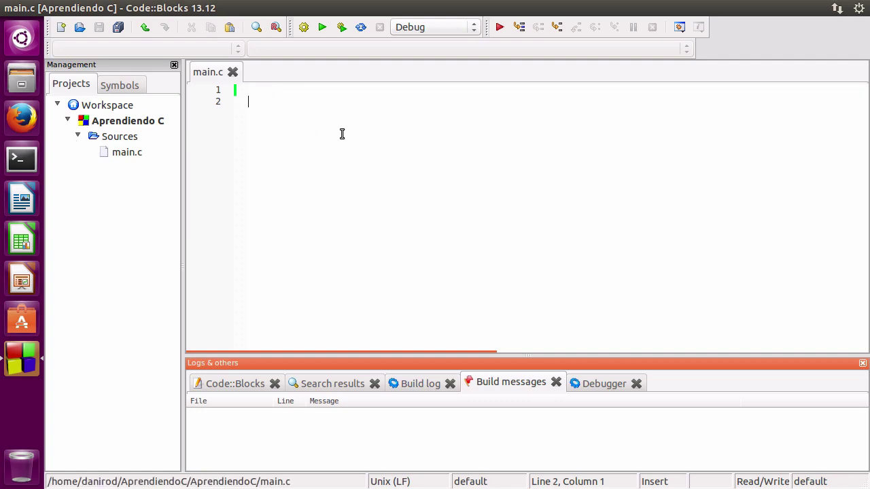
# Write sdfasdjkfhalkdjshflakjsdhflkajsdhfk on line 1 and void int on line 3 of main.c, and save the file.
pyautogui.click(316, 93)
pyautogui.write('sdfasdjkfhalkdjshflakjsdhflkajsdhfk')
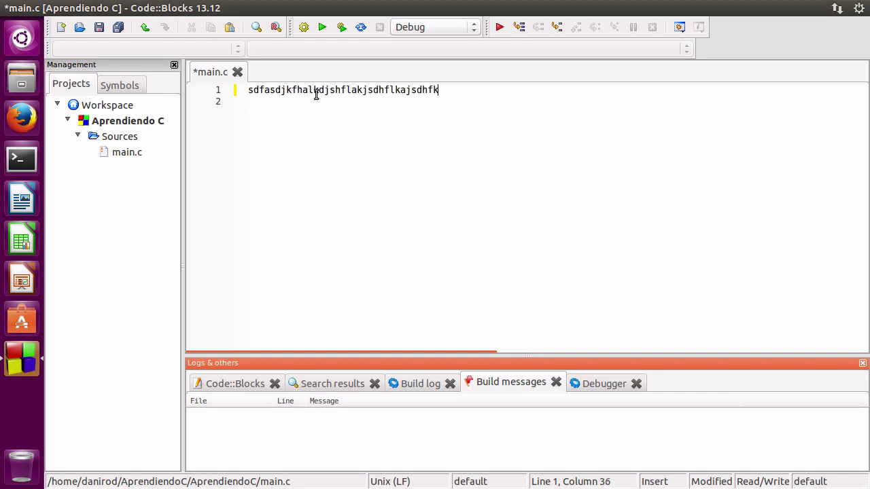
pyautogui.press('Return')
pyautogui.press('Return')
pyautogui.write('void int')
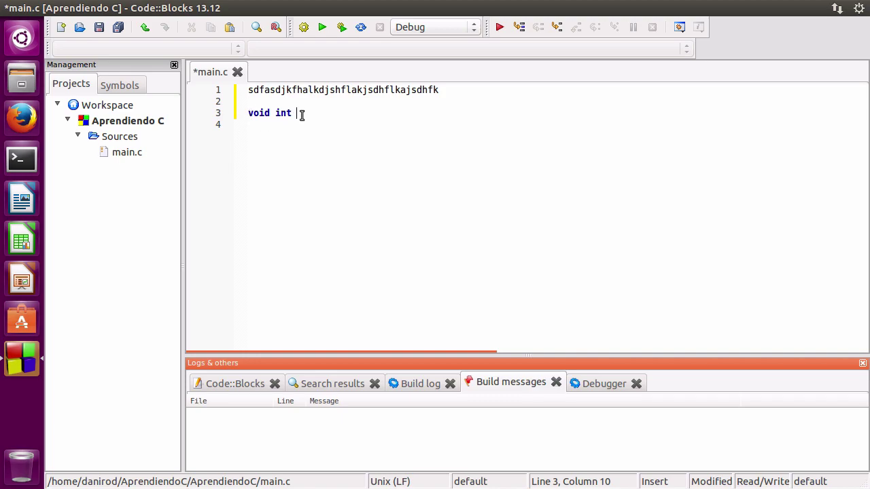
pyautogui.moveTo(314, 113); pyautogui.dragTo(249, 111)
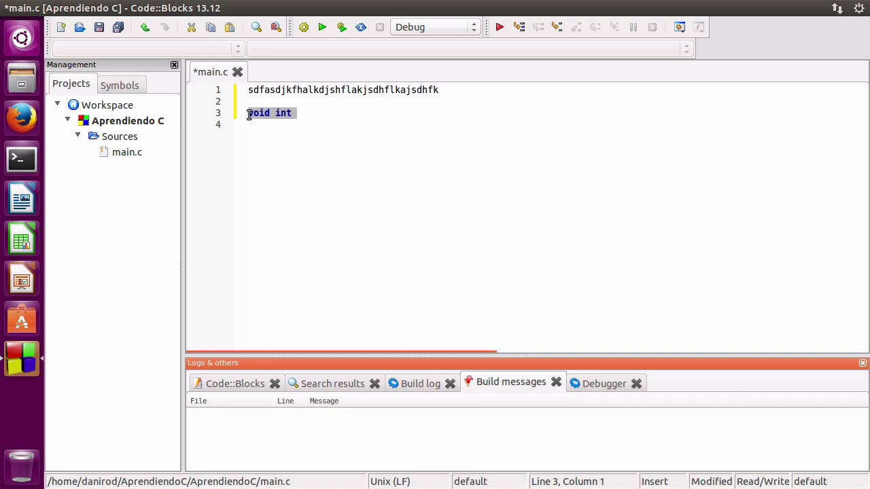
pyautogui.click(284, 117)
pyautogui.click(99, 28)
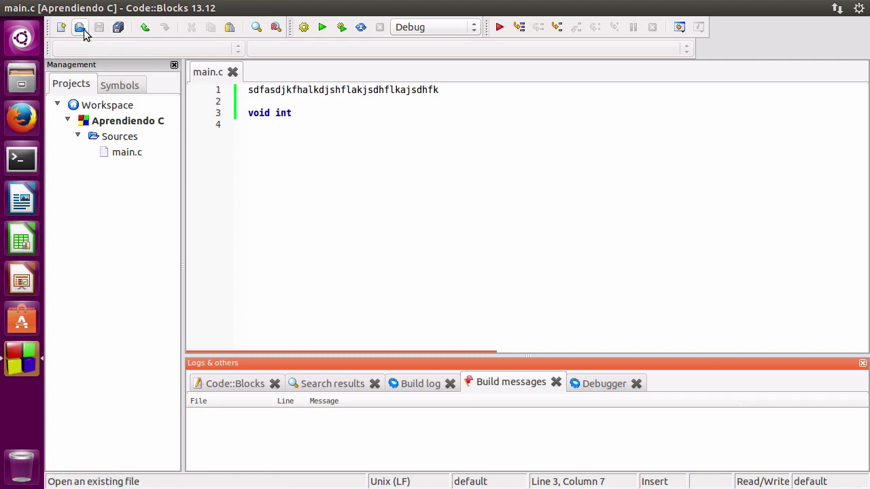
# Switch to the gedit text editor and open main.c from the inner AprendiendoC project folder.
pyautogui.click(31, 40)
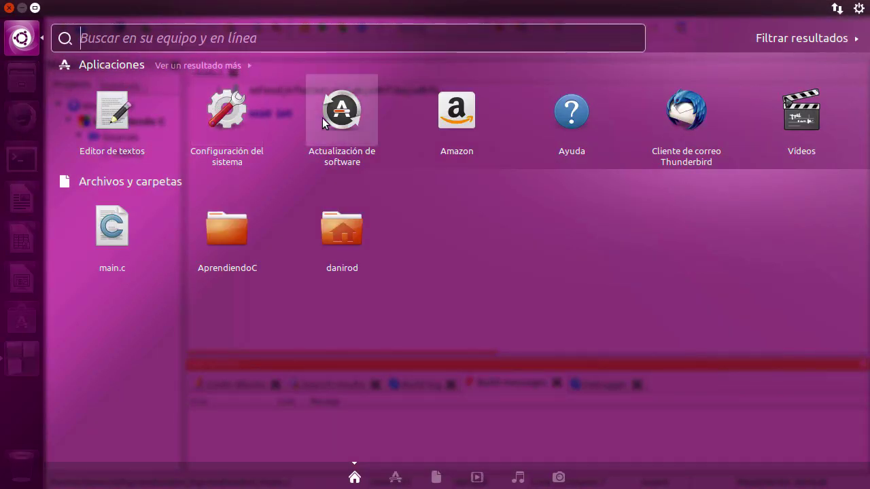
pyautogui.click(128, 110)
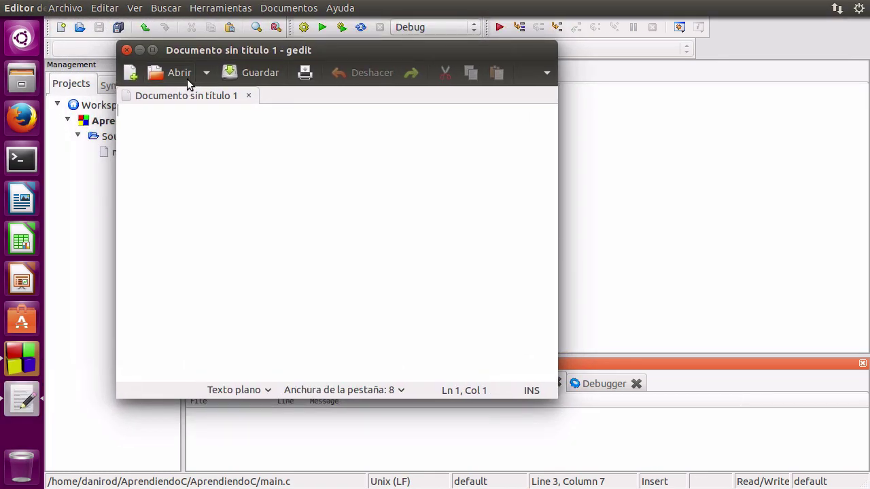
pyautogui.click(186, 74)
pyautogui.doubleClick(272, 90)
pyautogui.doubleClick(273, 89)
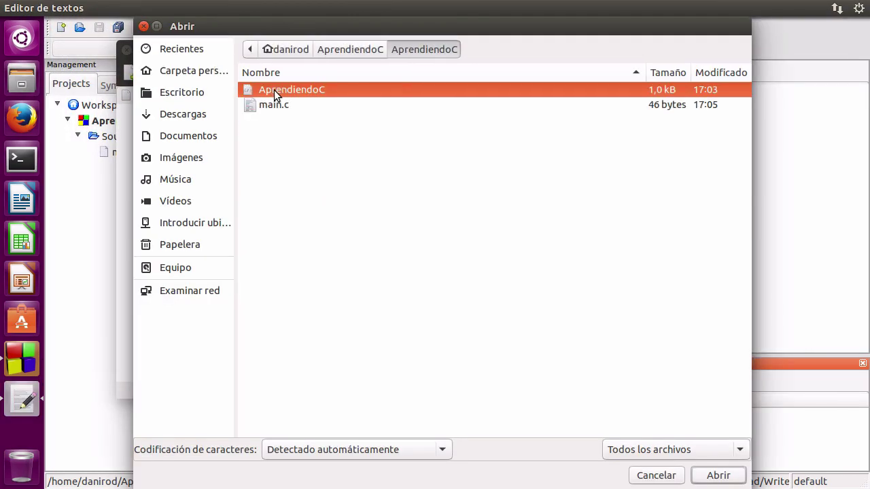
pyautogui.doubleClick(274, 105)
# Highlight void int in the gedit copy of main.c and move the gedit window aside to compare it with the Code::Blocks editor.
pyautogui.click(188, 134)
pyautogui.hotkey('shift', 'Left')
pyautogui.hotkey('shift', 'Left')
pyautogui.hotkey('shift', 'Left')
pyautogui.hotkey('shift', 'Left')
pyautogui.hotkey('shift', 'Left')
pyautogui.hotkey('shift', 'Left')
pyautogui.hotkey('shift', 'Left')
pyautogui.hotkey('shift', 'Left')
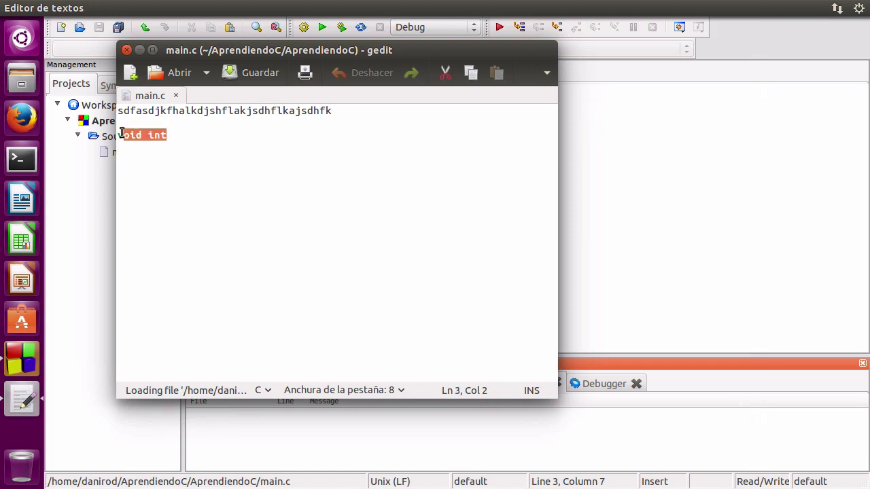
pyautogui.moveTo(289, 54); pyautogui.dragTo(592, 98)
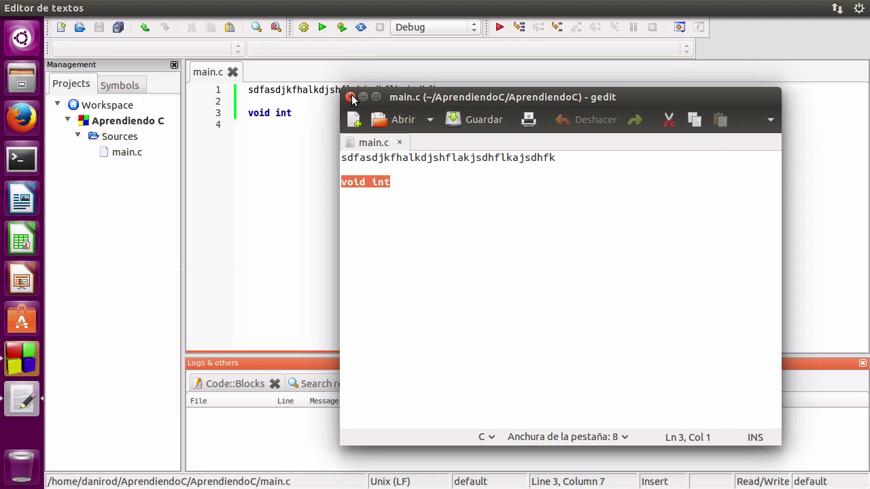
pyautogui.press('End')
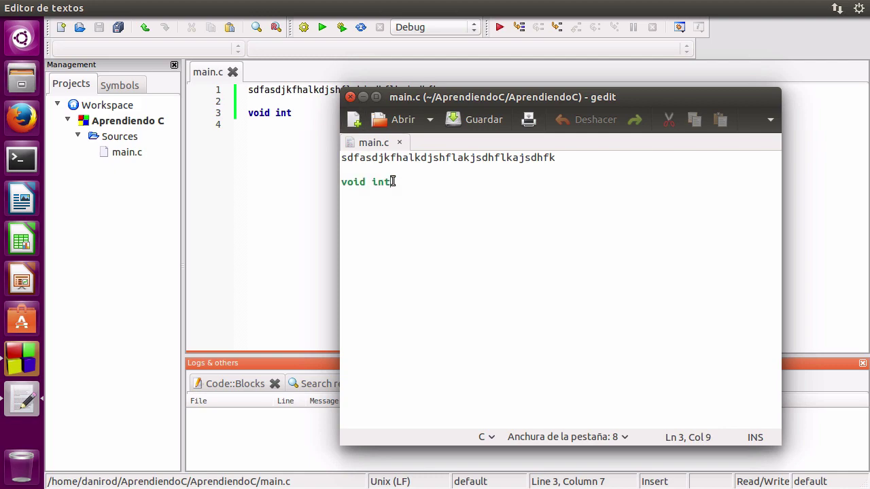